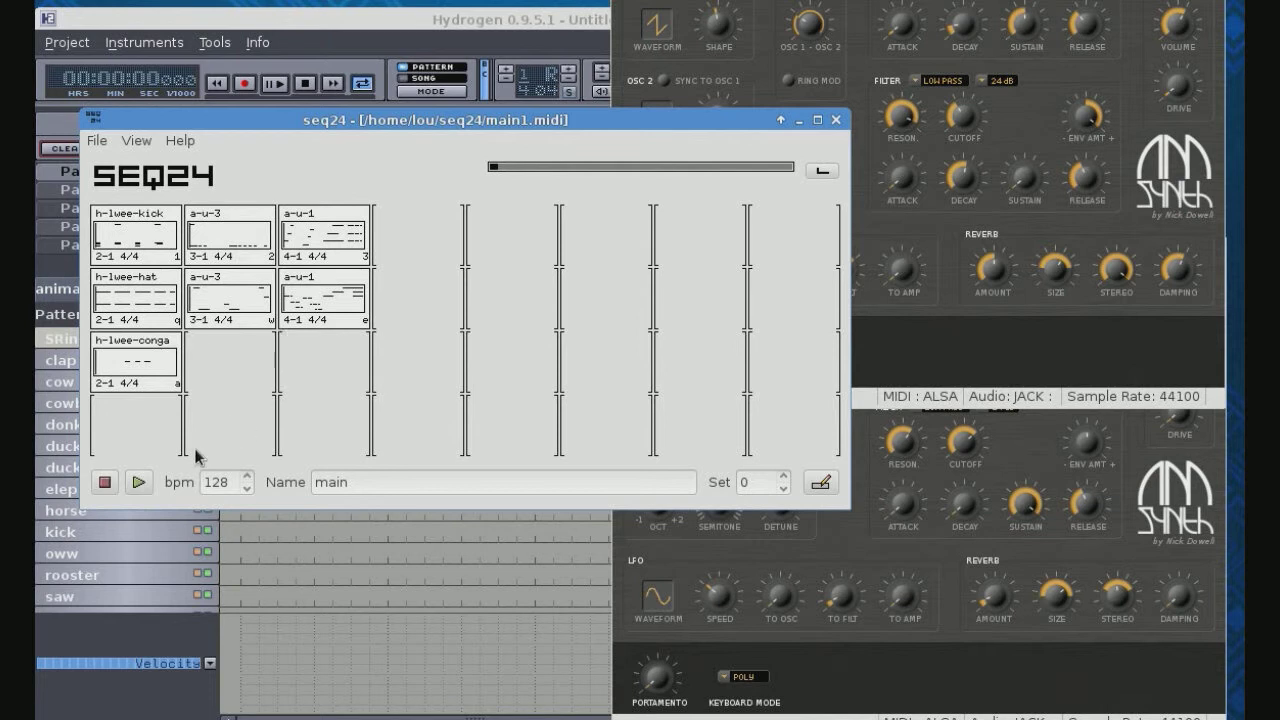
- Start playback, unmute the h-lwee-kick, h-lwee-hat and h-lwee-conga patterns, then stop
left_click(138, 484)
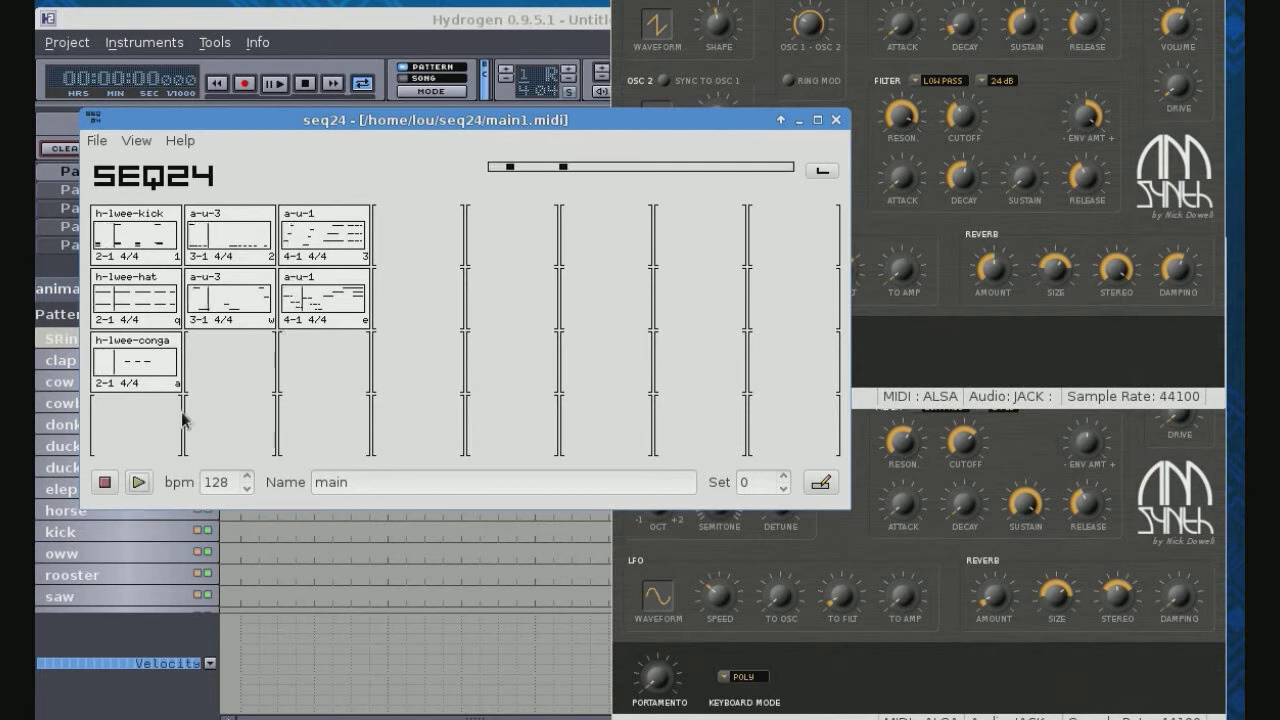
left_click(132, 244)
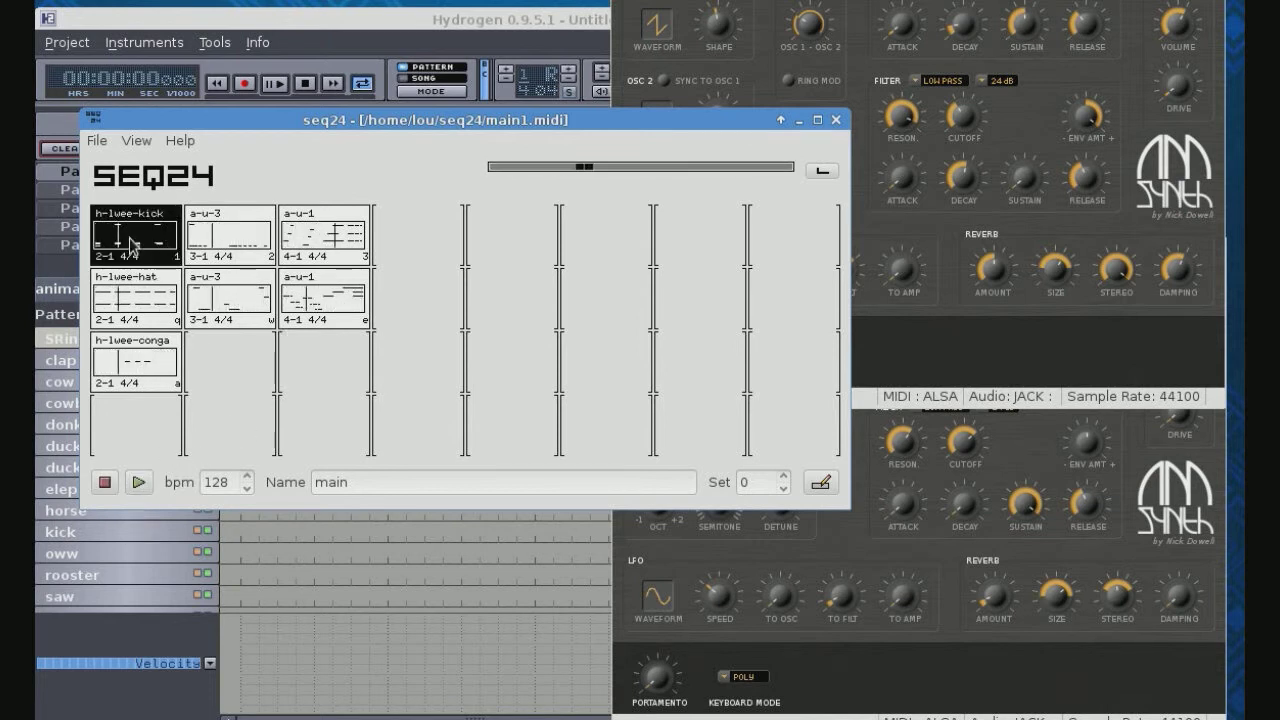
left_click(150, 297)
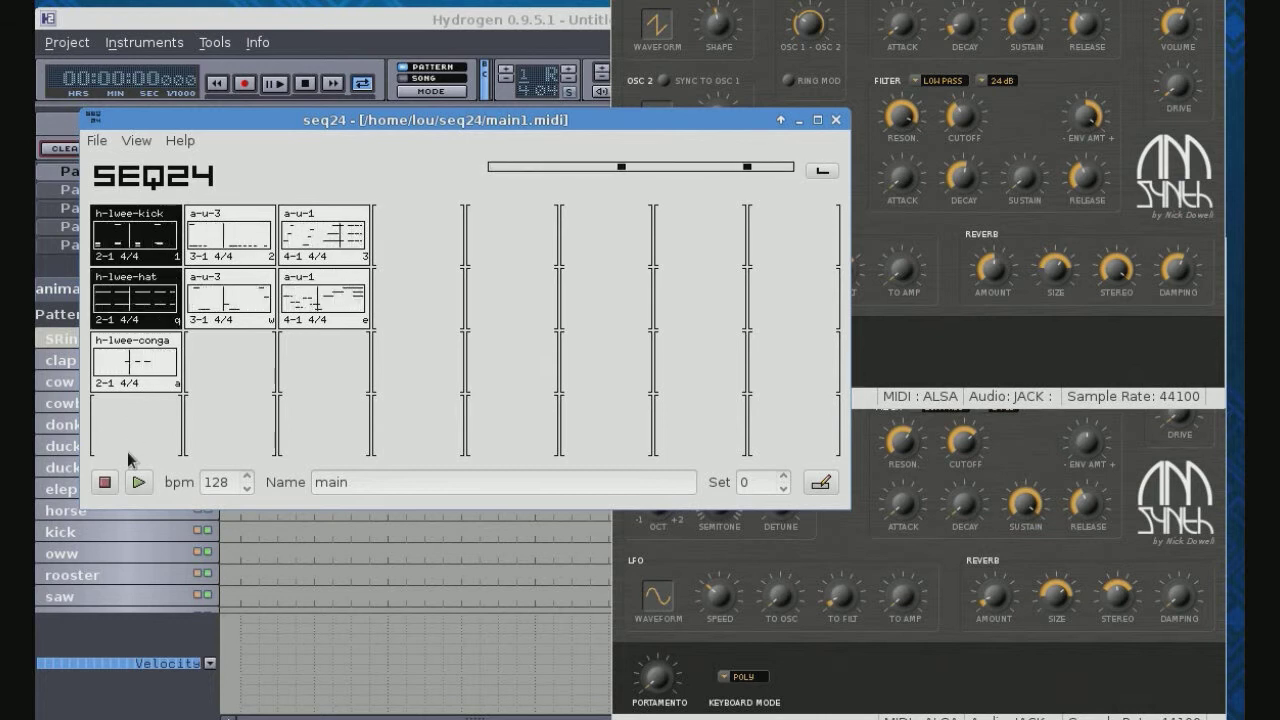
left_click(135, 364)
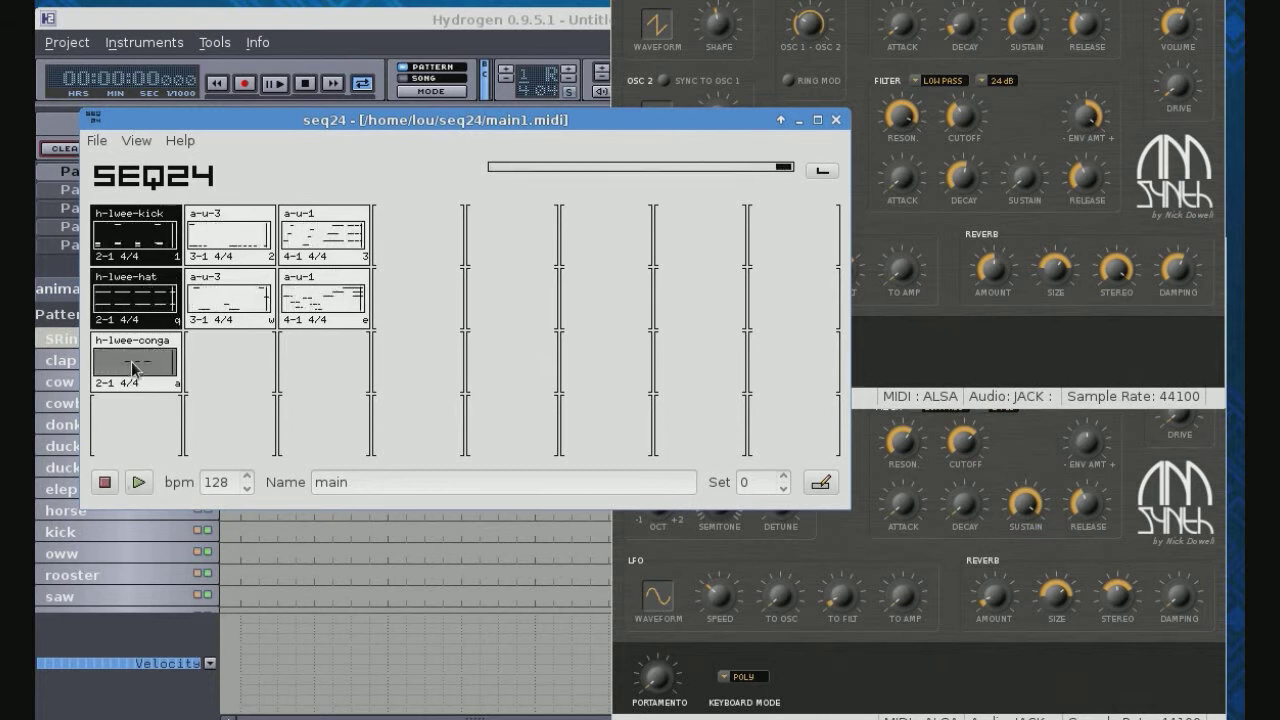
left_click(104, 483)
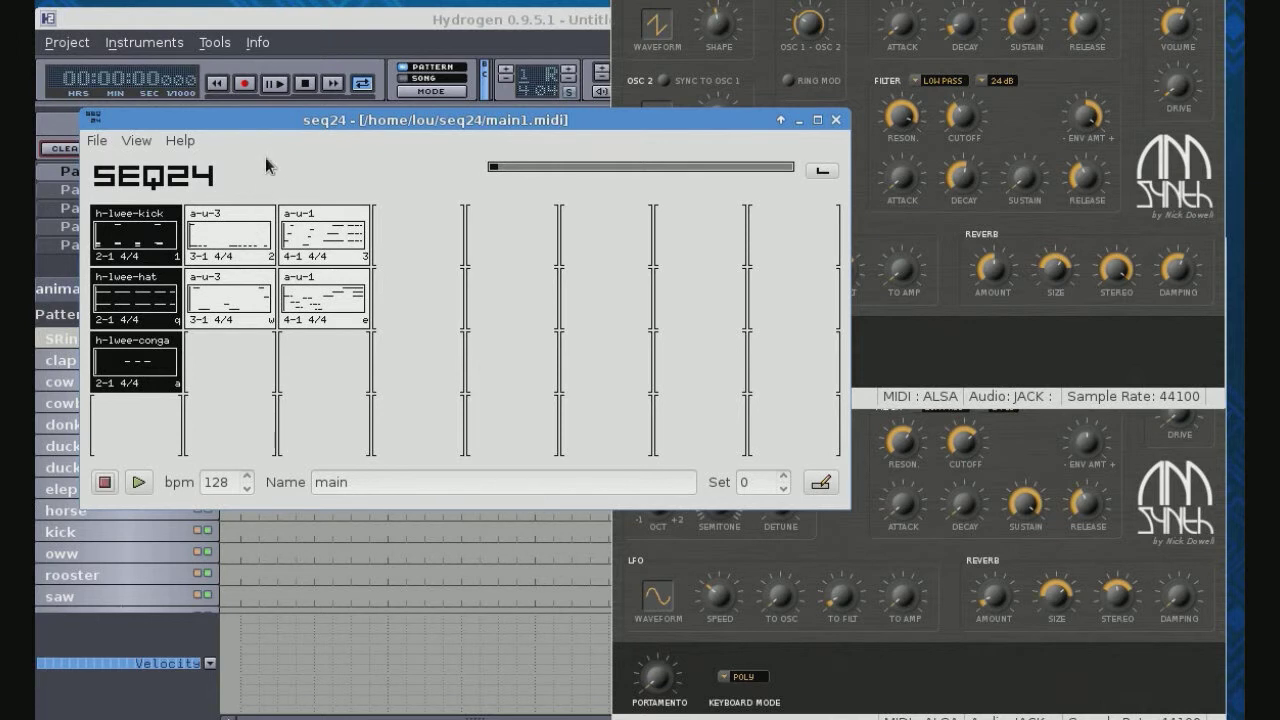
- Move seq24 aside and load the lw-ee-rev drumkit from Hydrogen's Sound library
left_click_drag(270, 120, 542, 94)
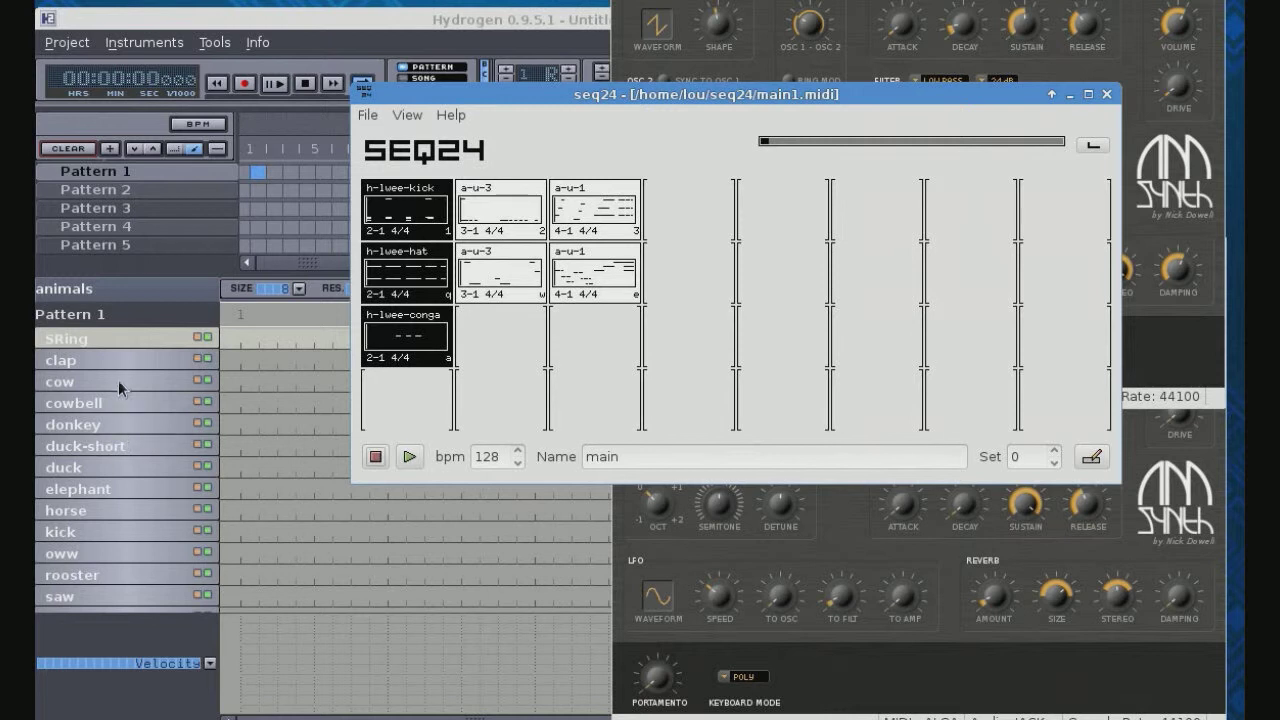
left_click(114, 640)
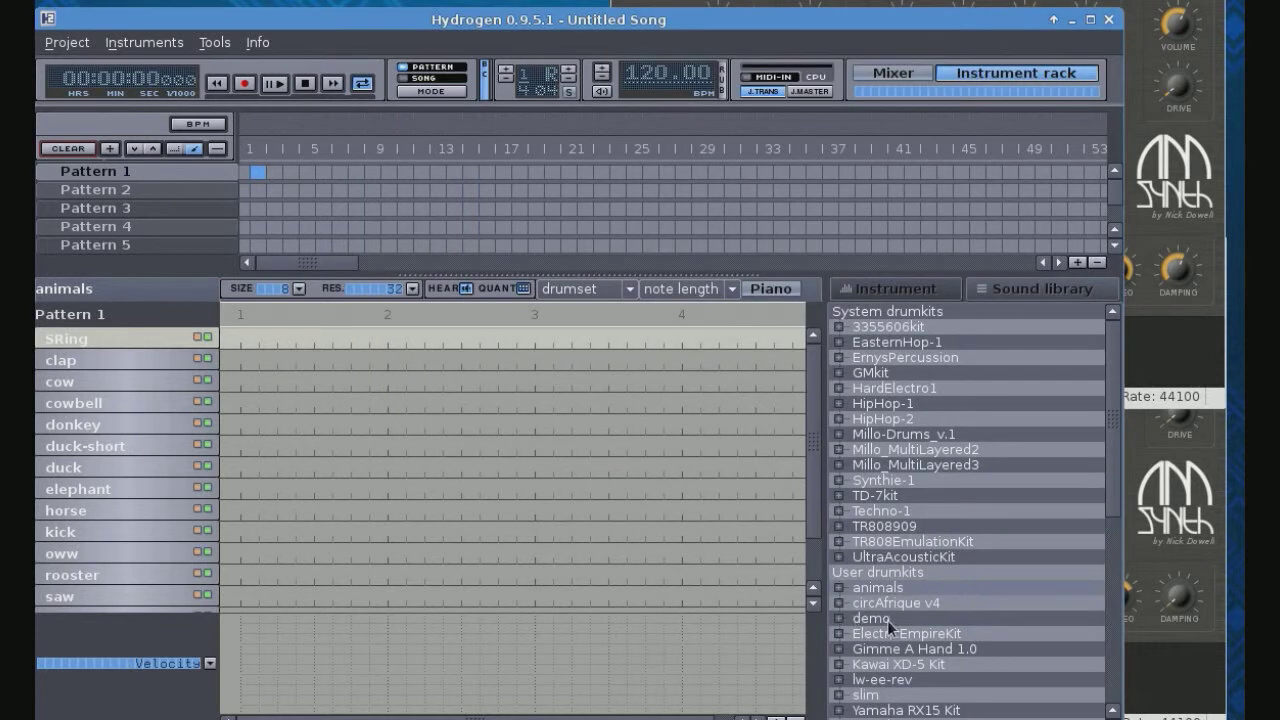
right_click(895, 688)
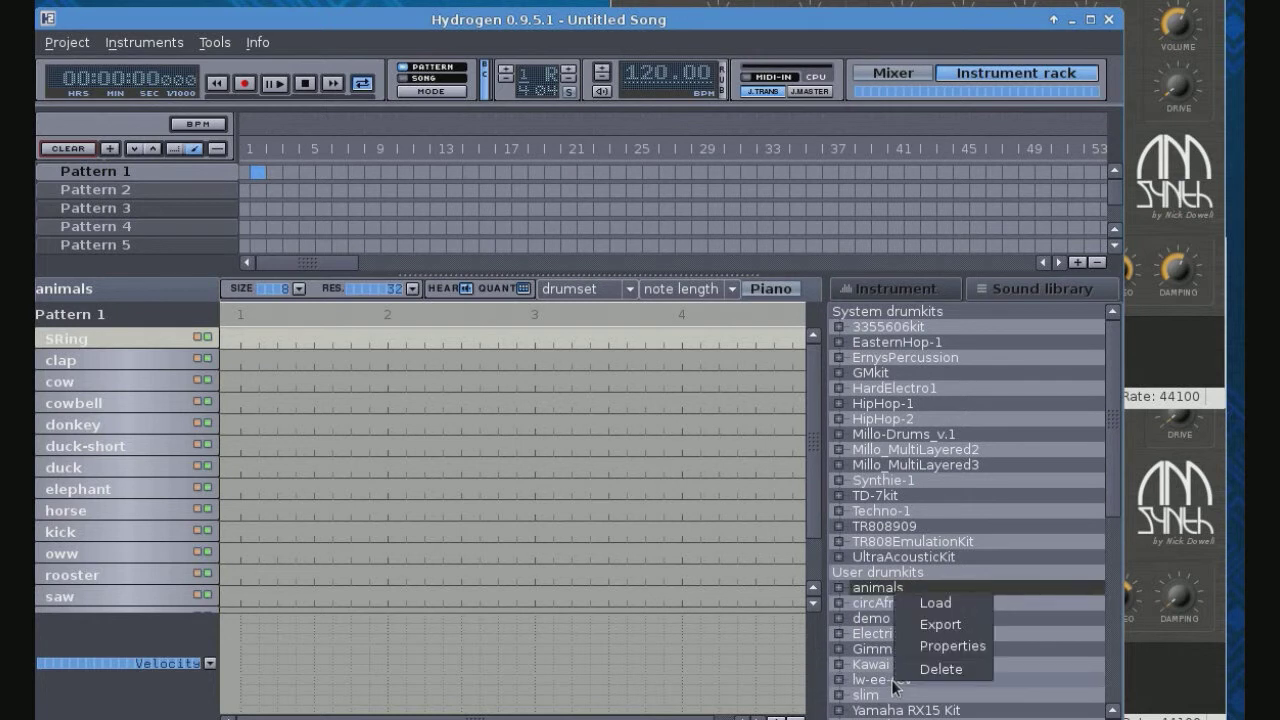
left_click(938, 604)
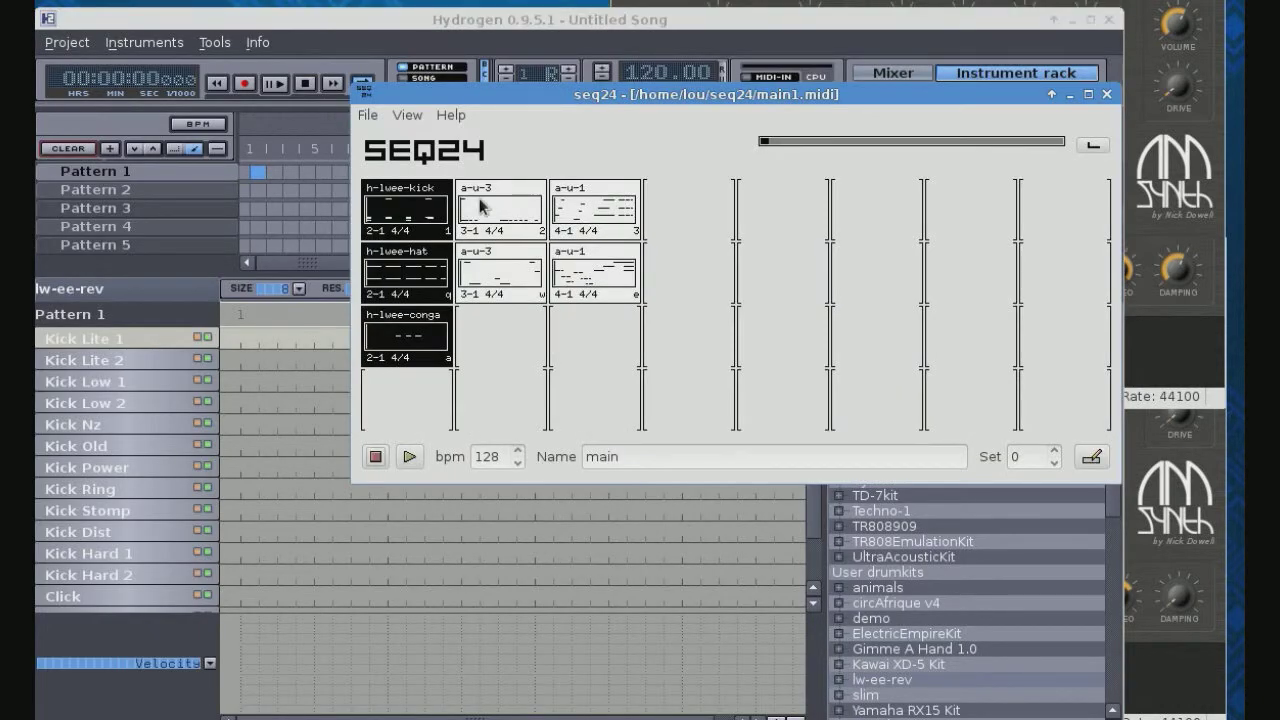
left_click(409, 457)
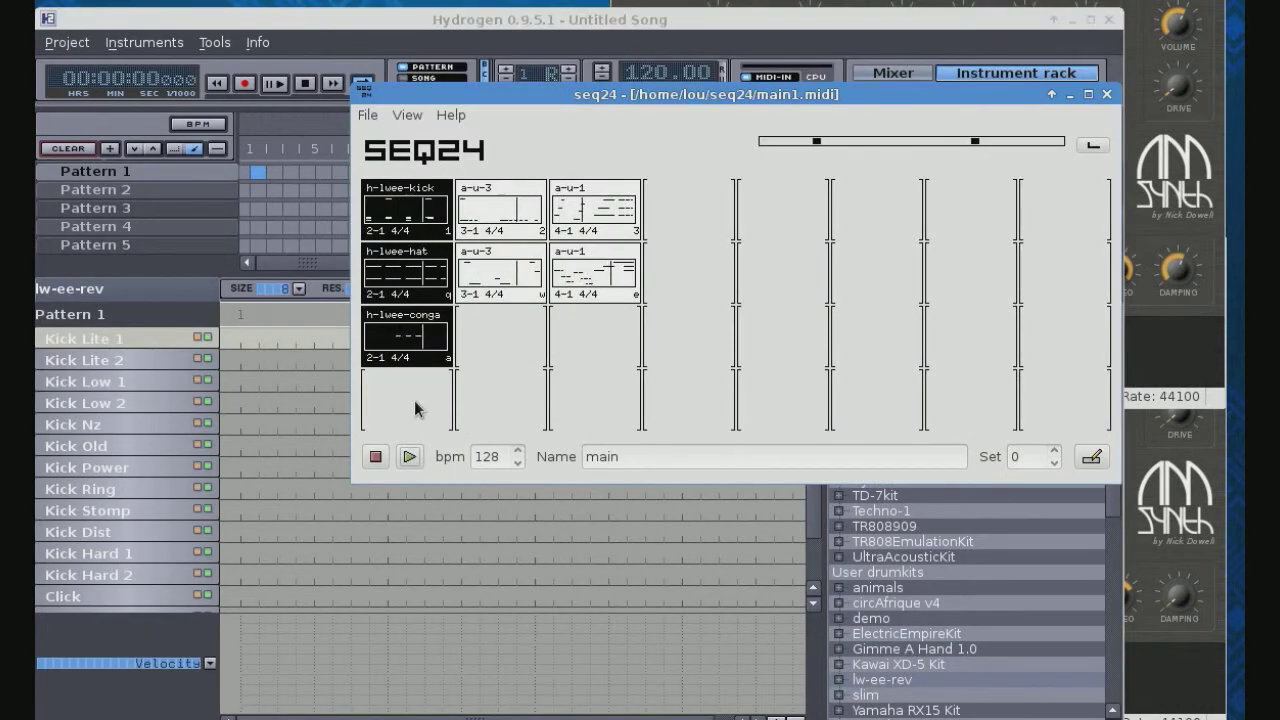
left_click(376, 459)
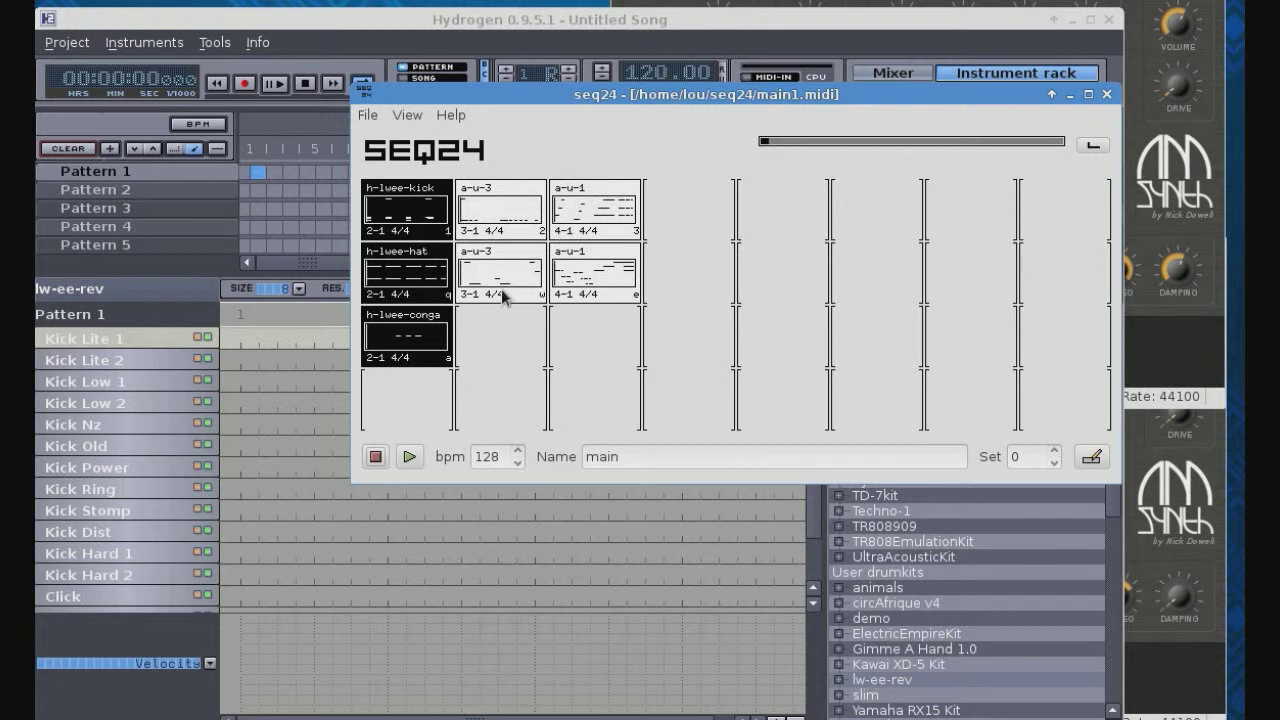
right_click(410, 204)
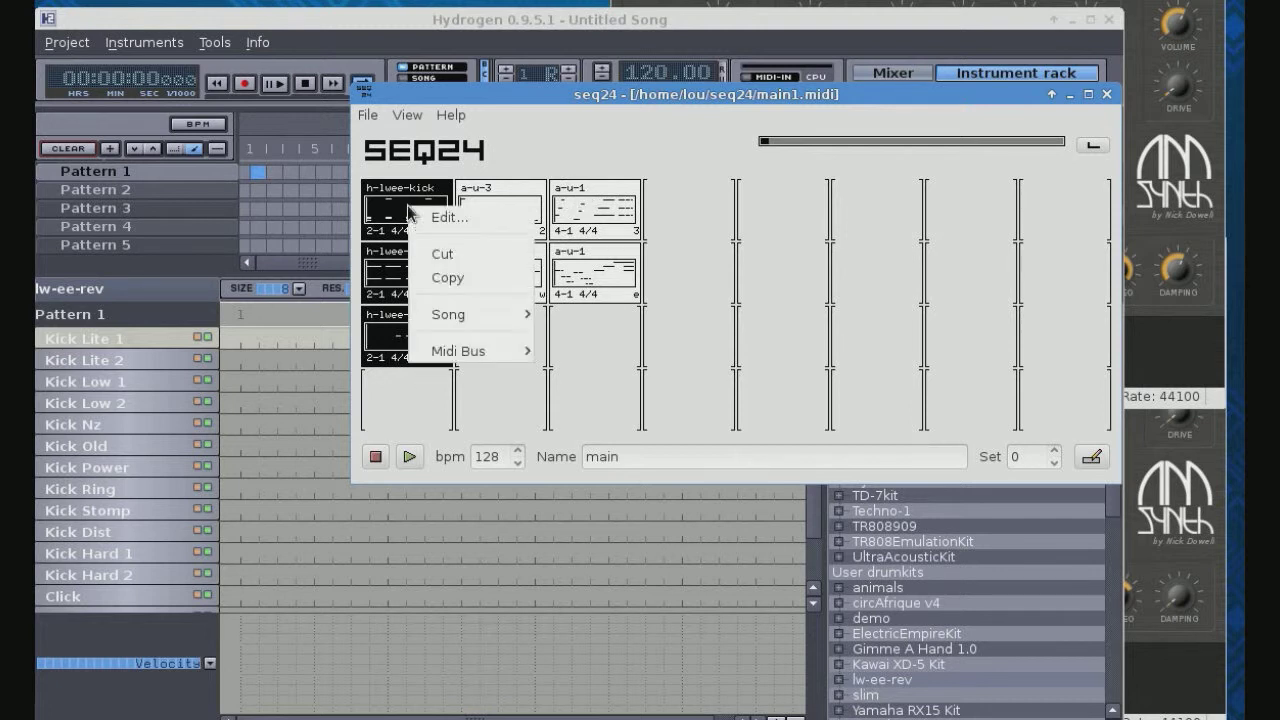
left_click(444, 218)
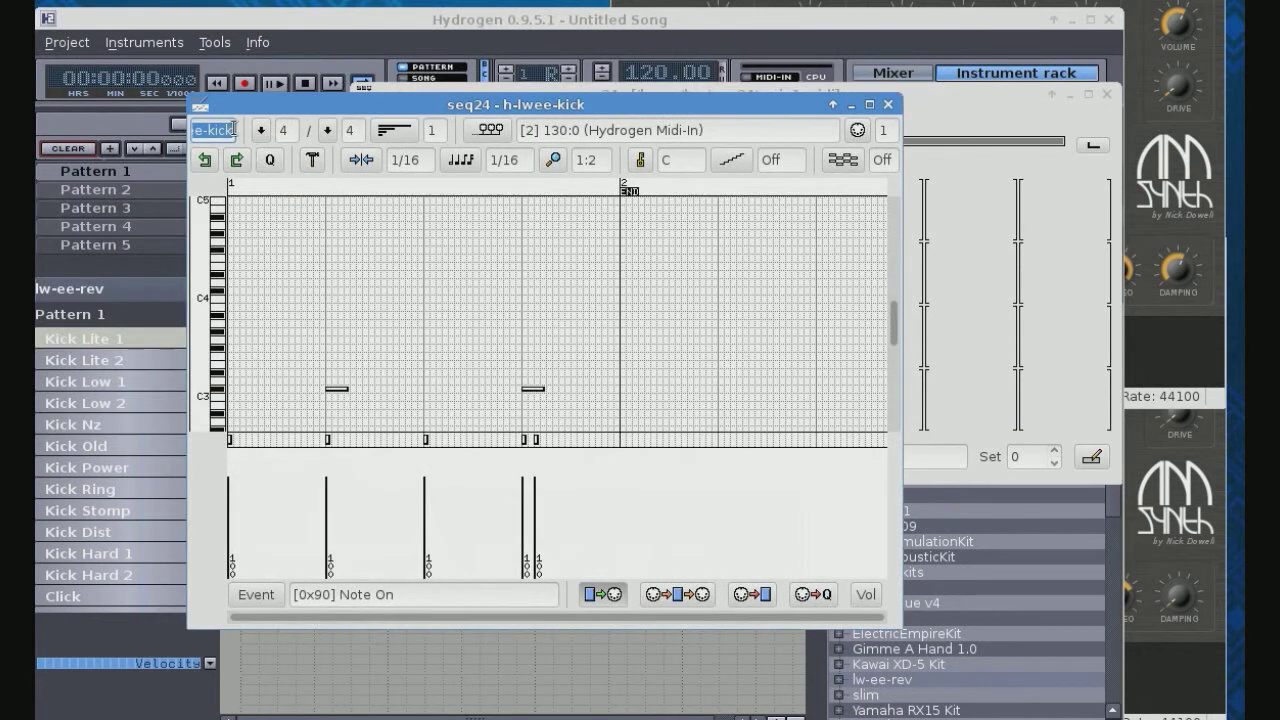
left_click(234, 130)
key("Home")
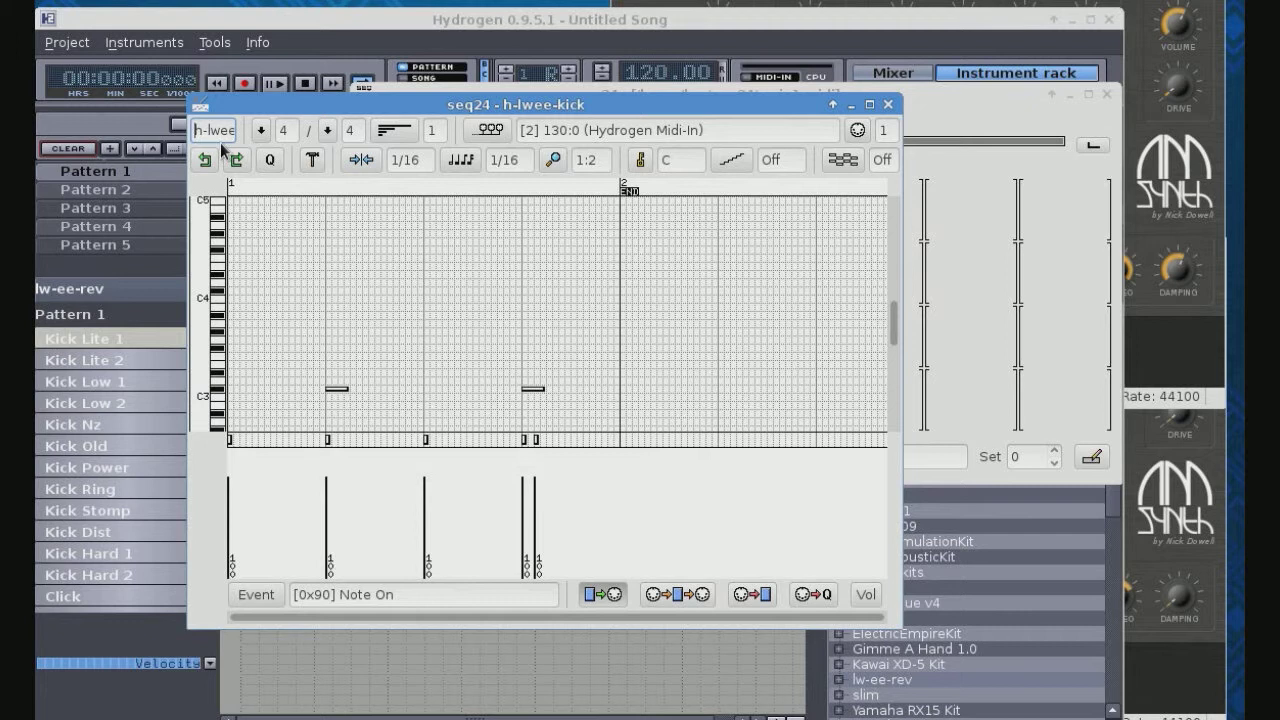
left_click(888, 106)
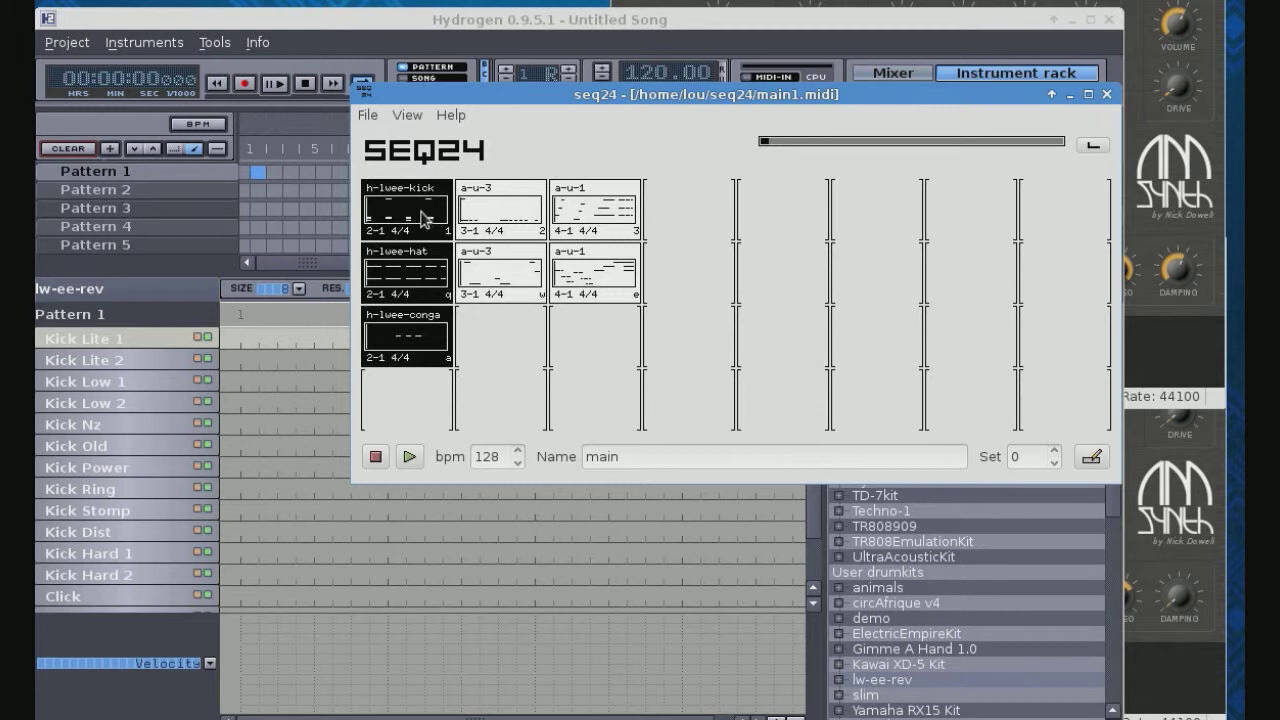
- Open the a-u-3 pattern in the editor and scroll to its notes
right_click(497, 222)
left_click(522, 220)
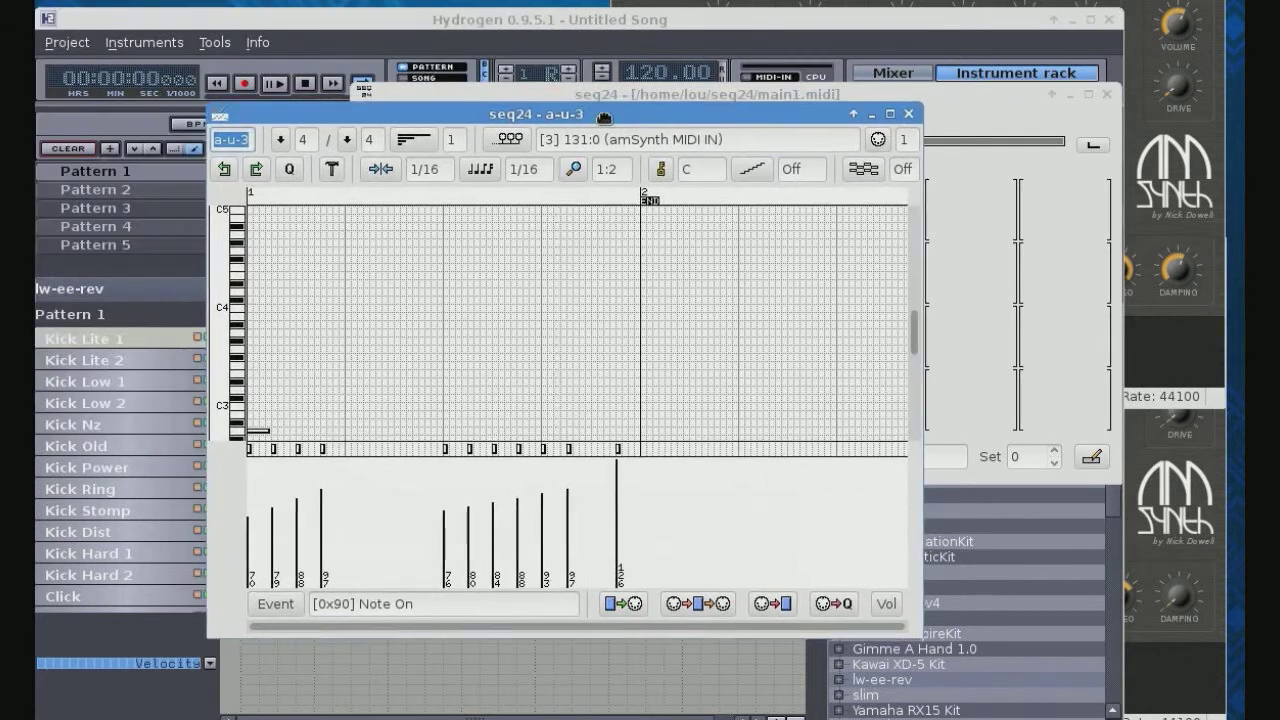
left_click_drag(914, 335, 911, 366)
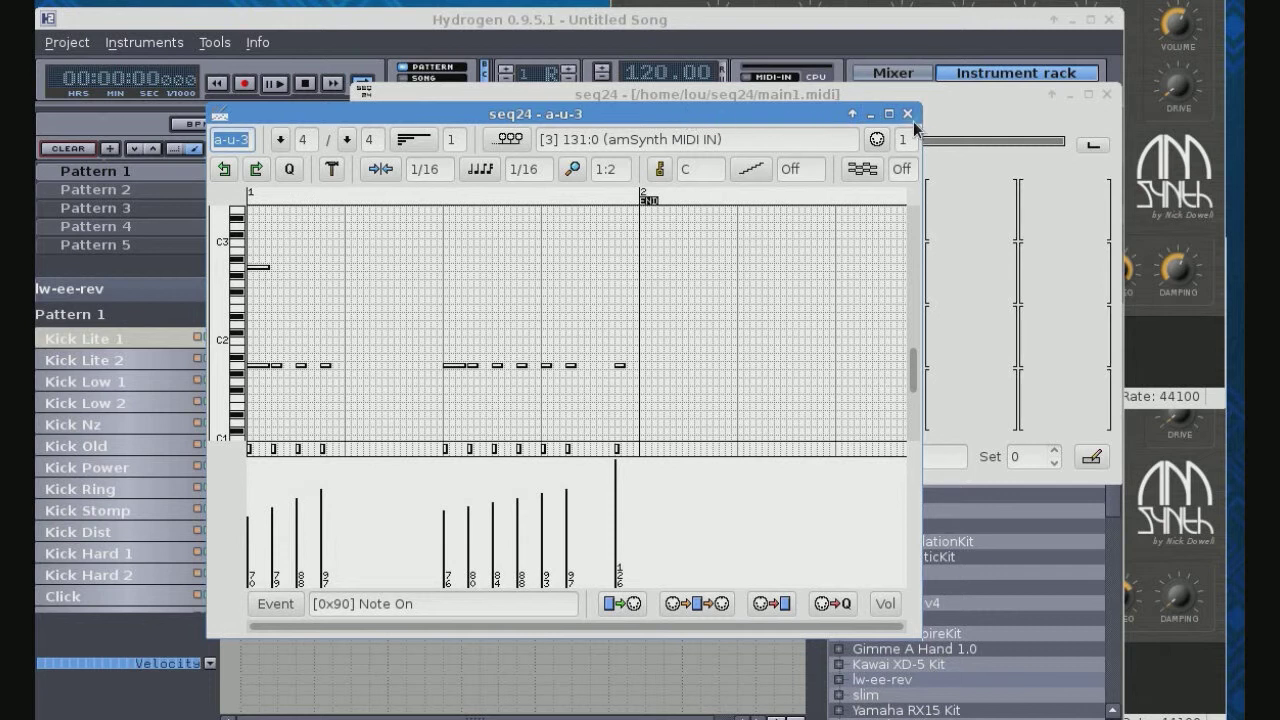
left_click_drag(660, 119, 858, 251)
- Start the song and unmute the first a-u-3 pattern while it plays
left_click(405, 457)
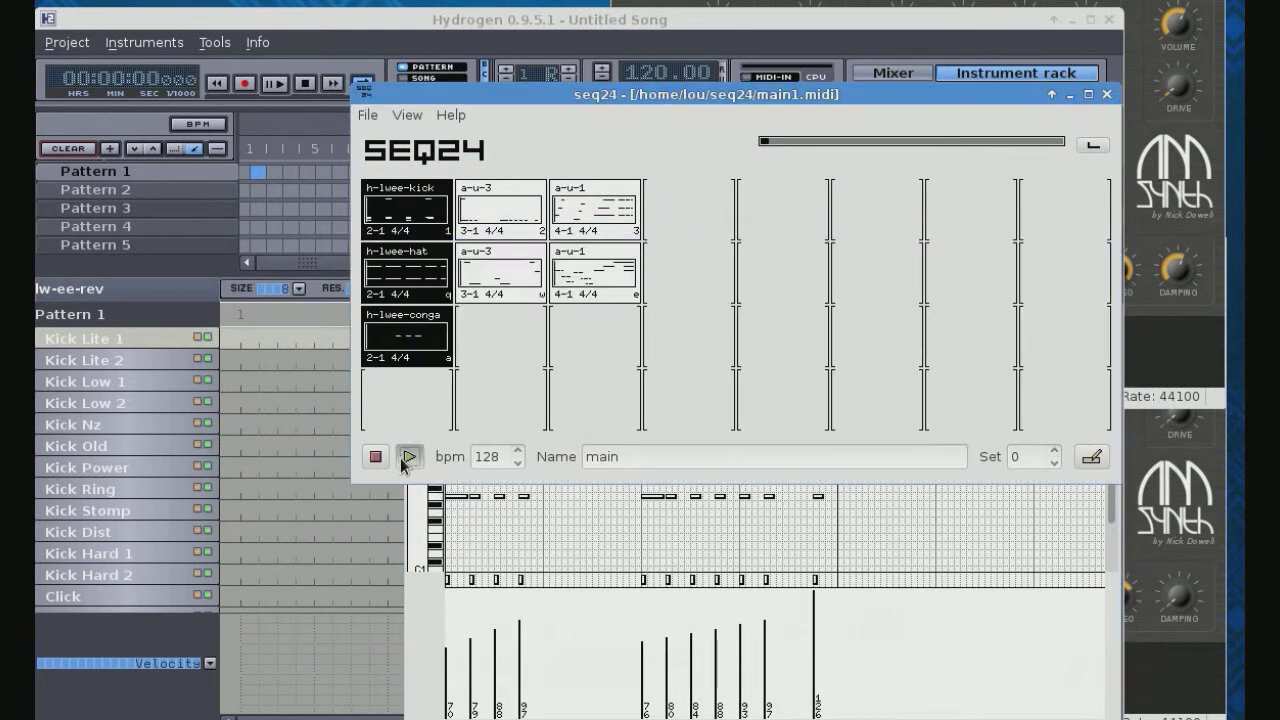
left_click(578, 520)
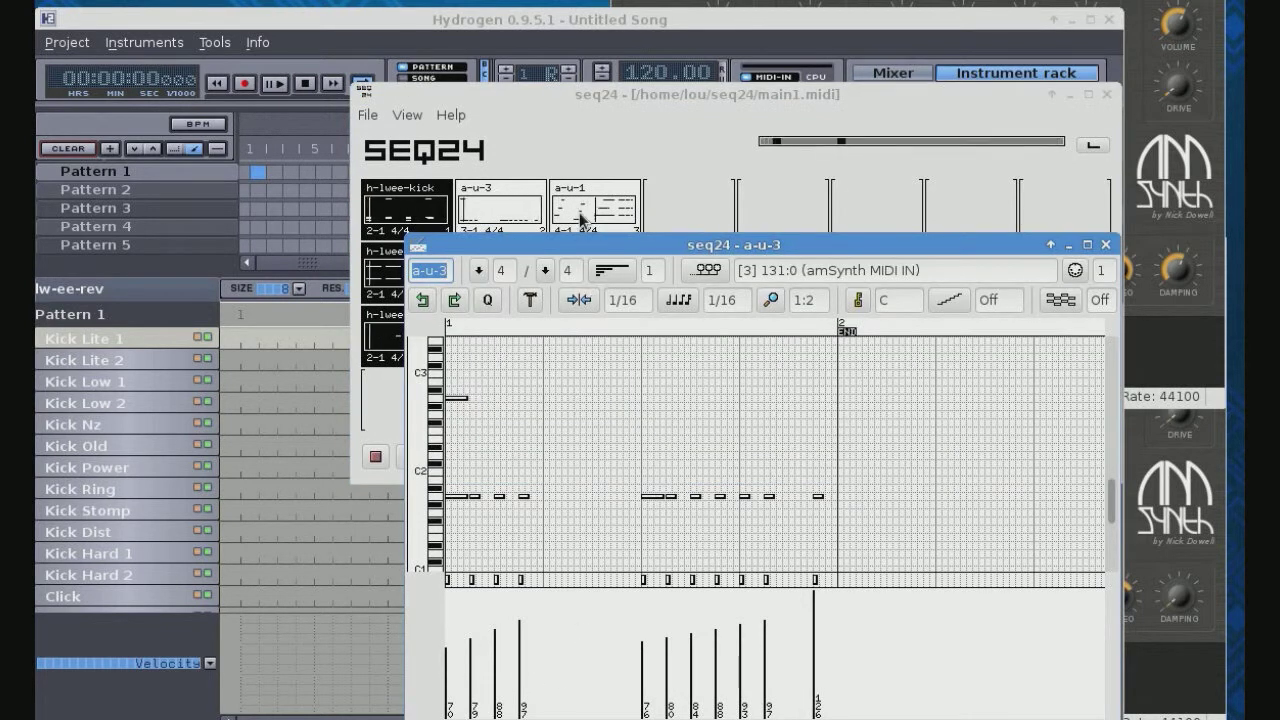
left_click(515, 210)
left_click(520, 230)
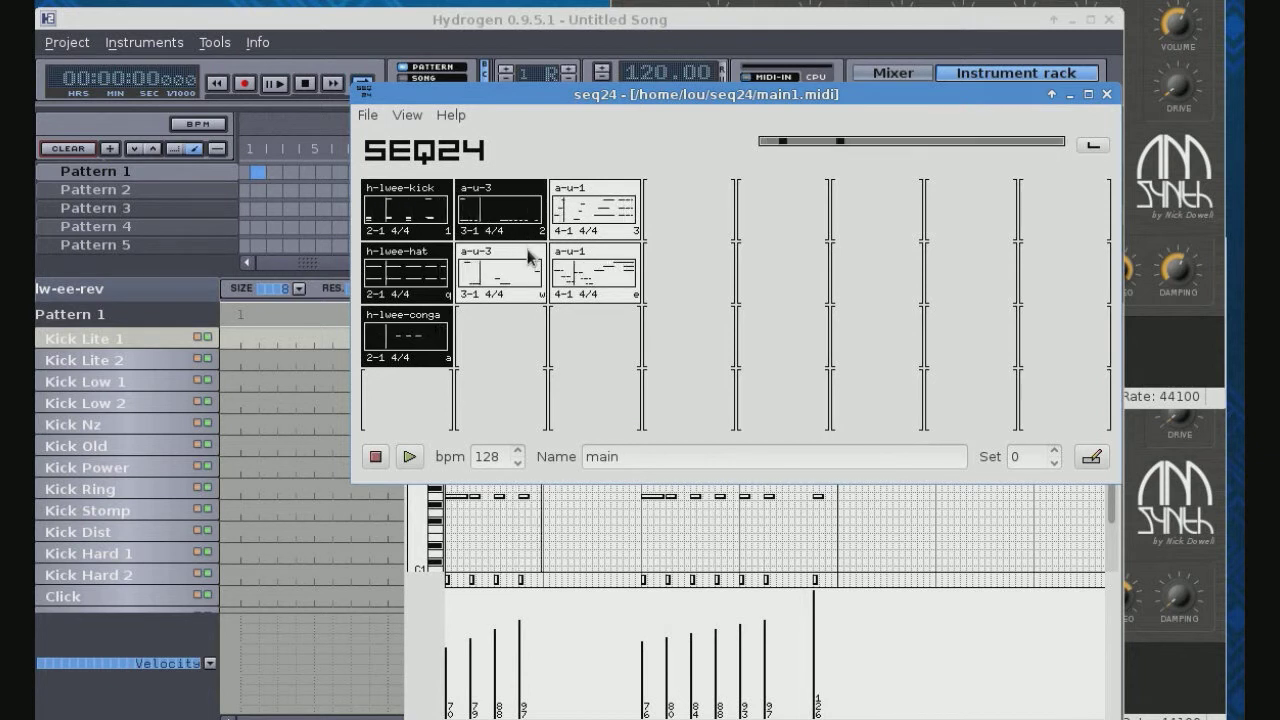
left_click(890, 628)
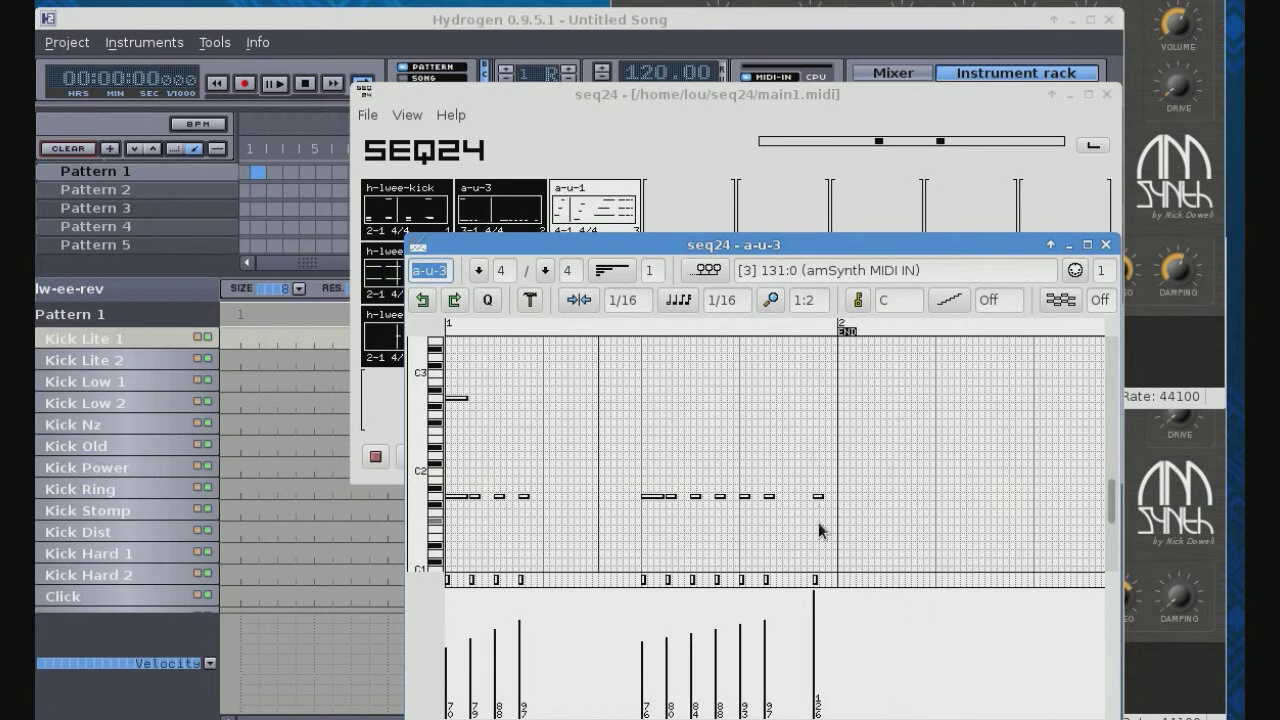
left_click(375, 456)
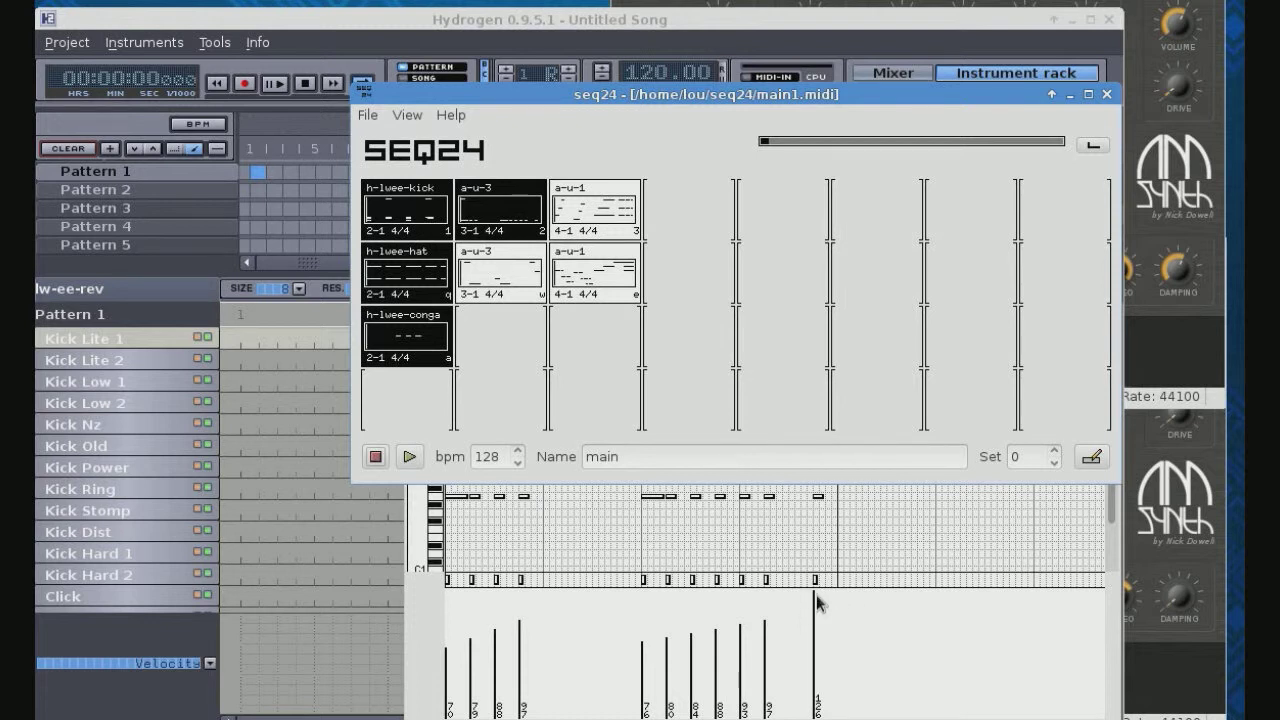
left_click(873, 700)
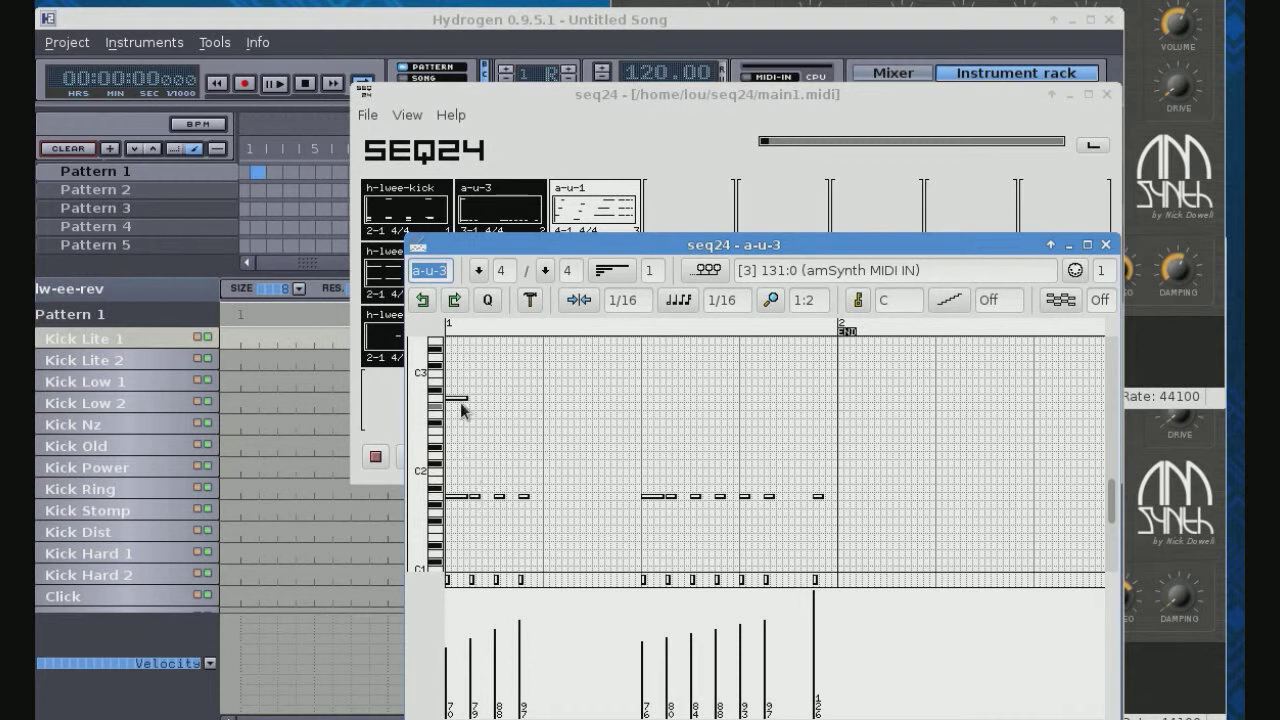
left_click_drag(630, 253, 469, 330)
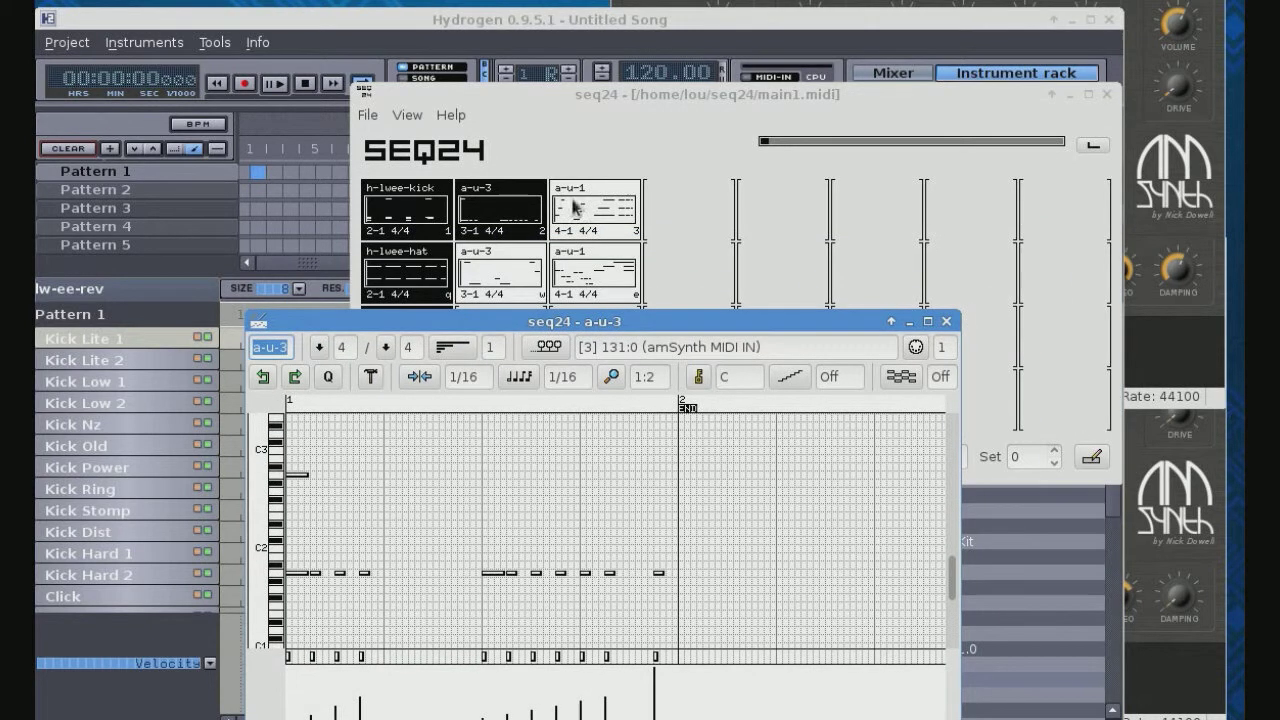
left_click(590, 222)
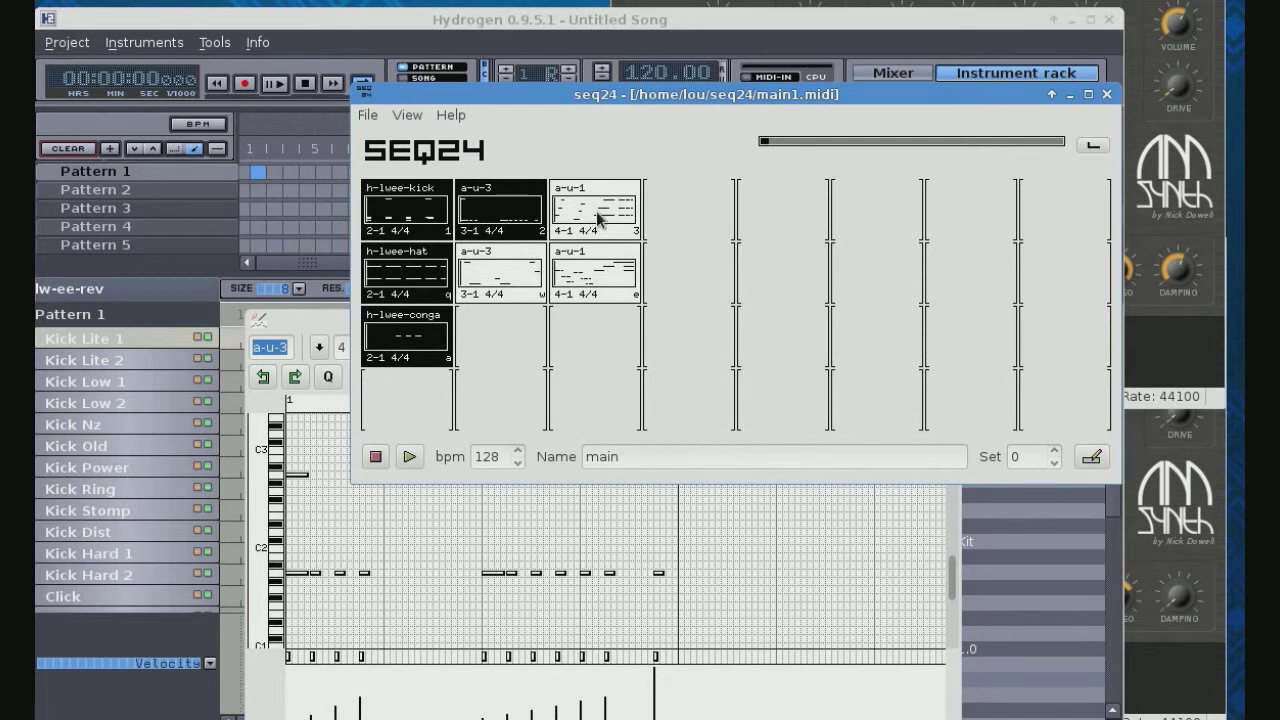
right_click(598, 220)
- Open the a-u-1 pattern editor and start the song playing
left_click(622, 222)
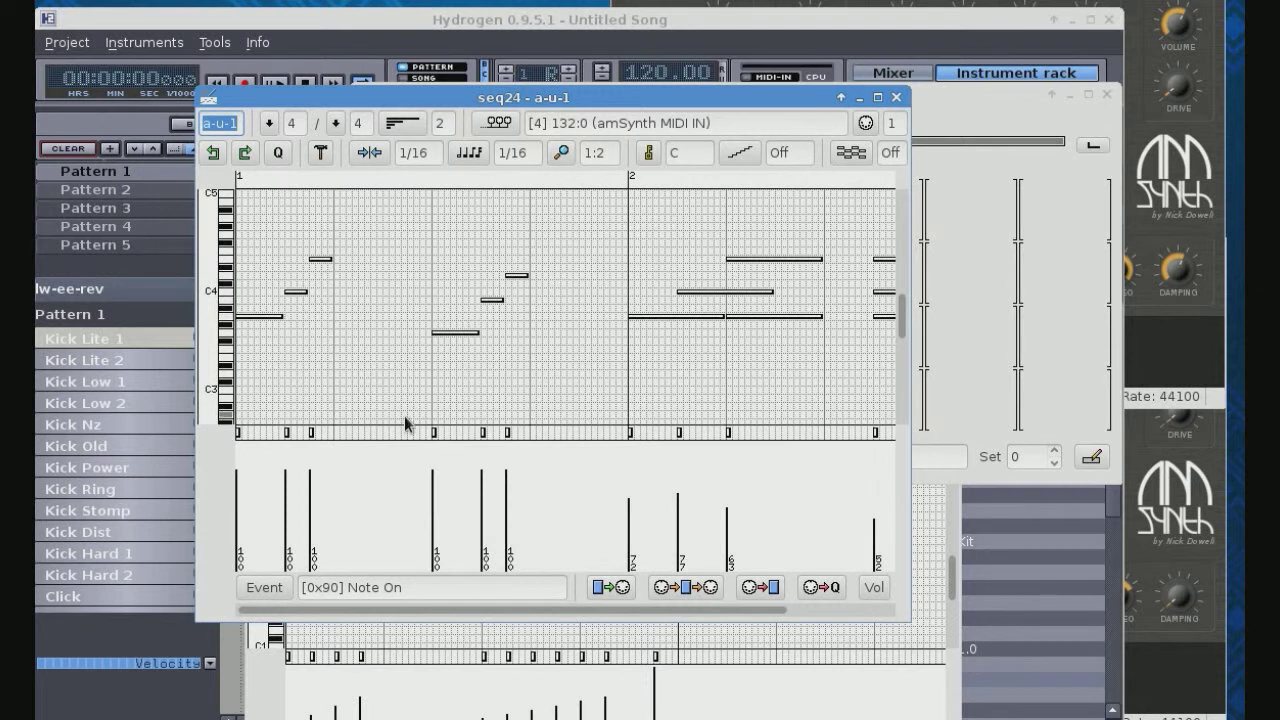
left_click_drag(417, 92, 427, 256)
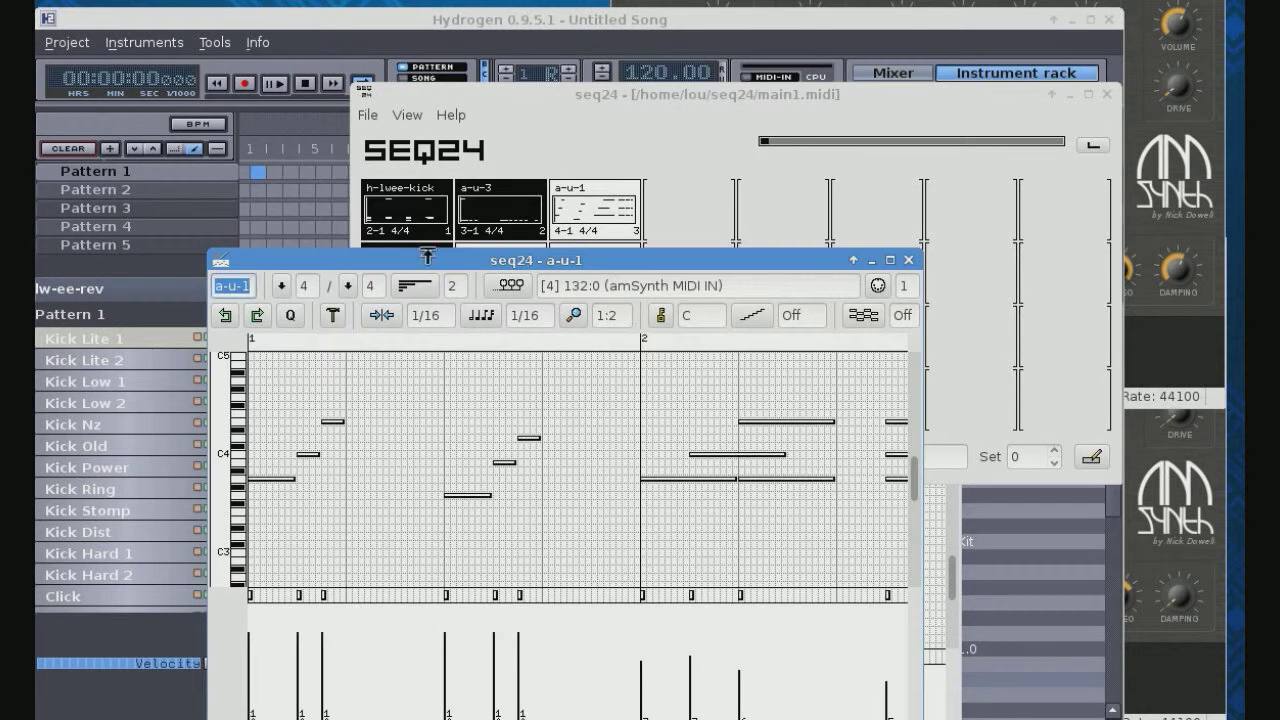
left_click(458, 112)
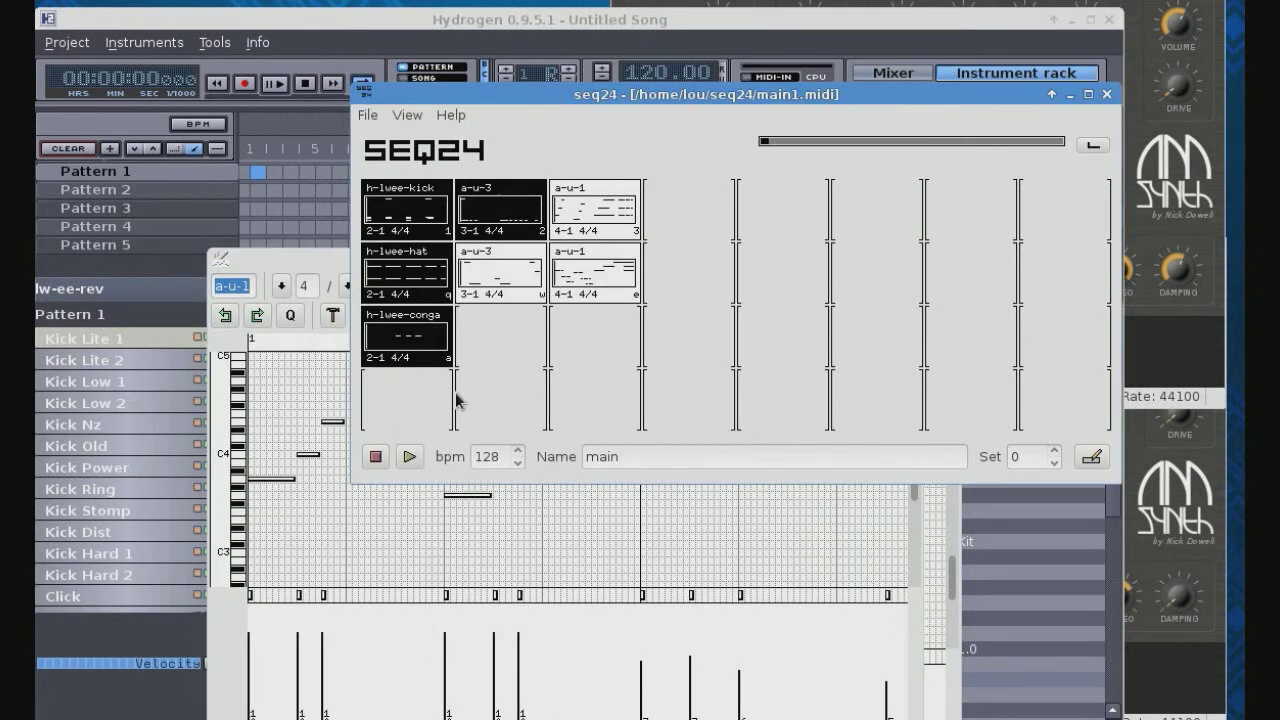
left_click(410, 455)
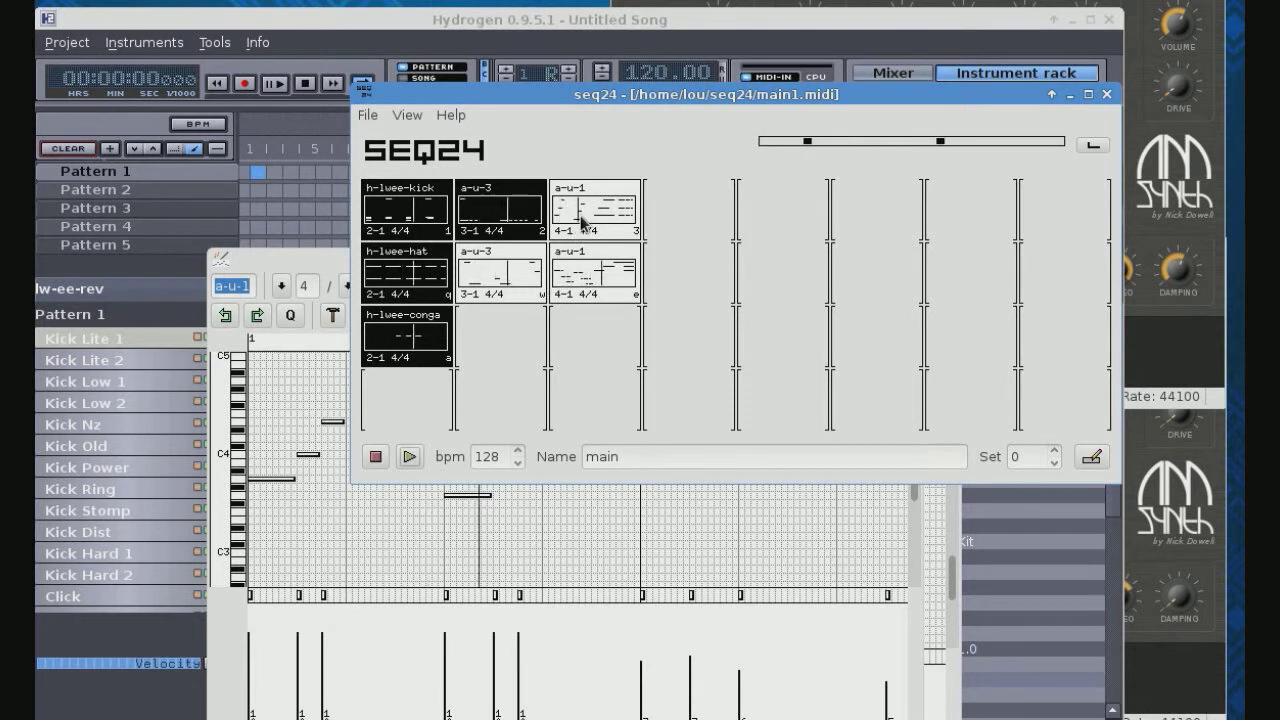
left_click(314, 260)
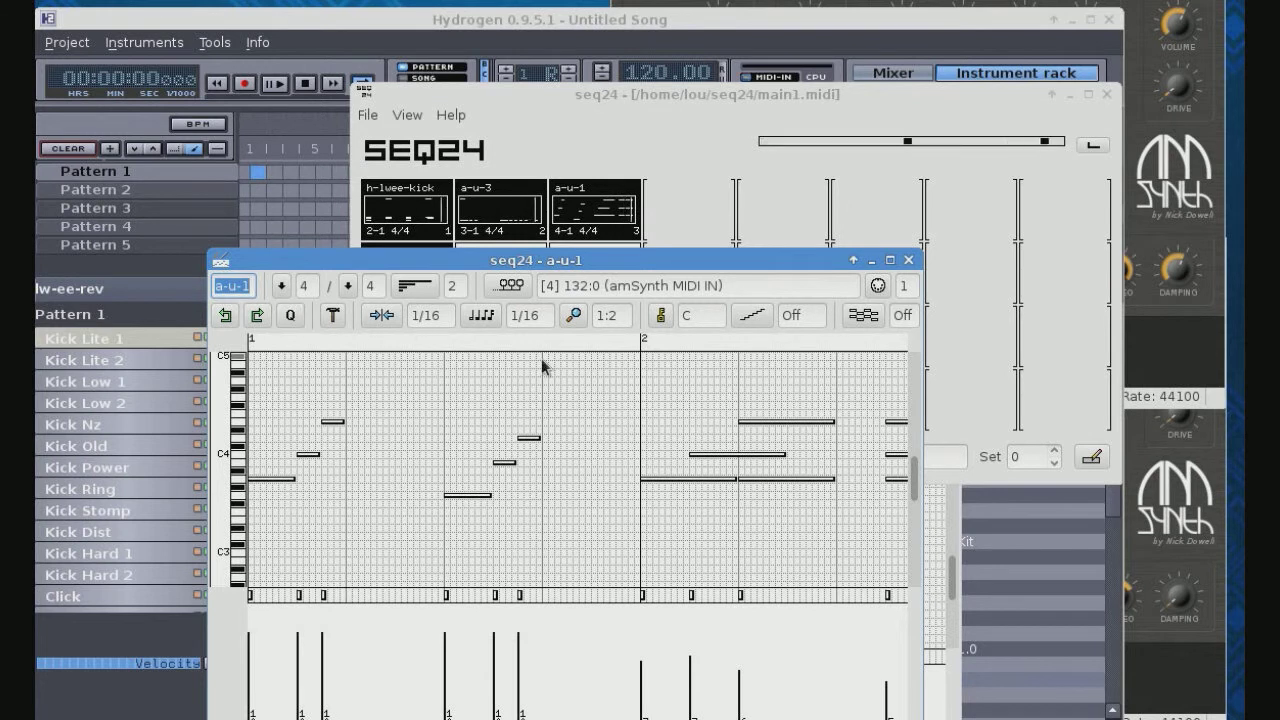
- Stop playback and move the a-u-1 editor lower on screen
left_click(587, 203)
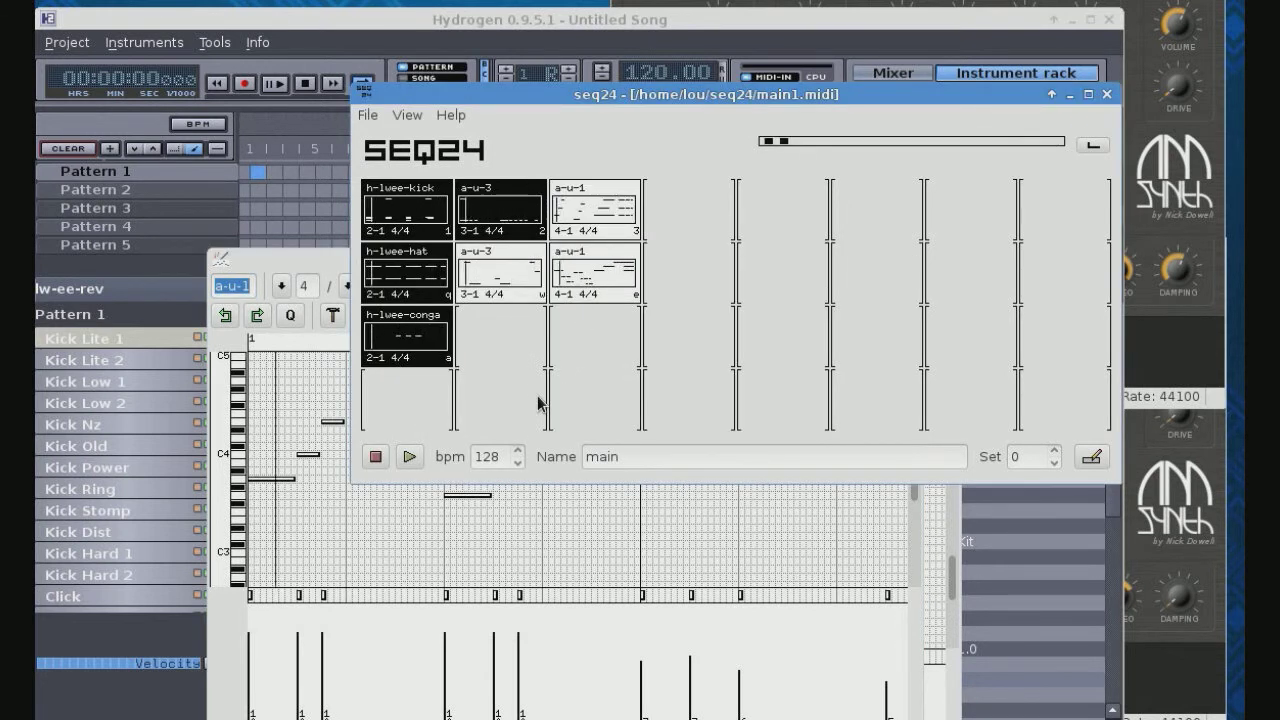
left_click(378, 458)
left_click(302, 263)
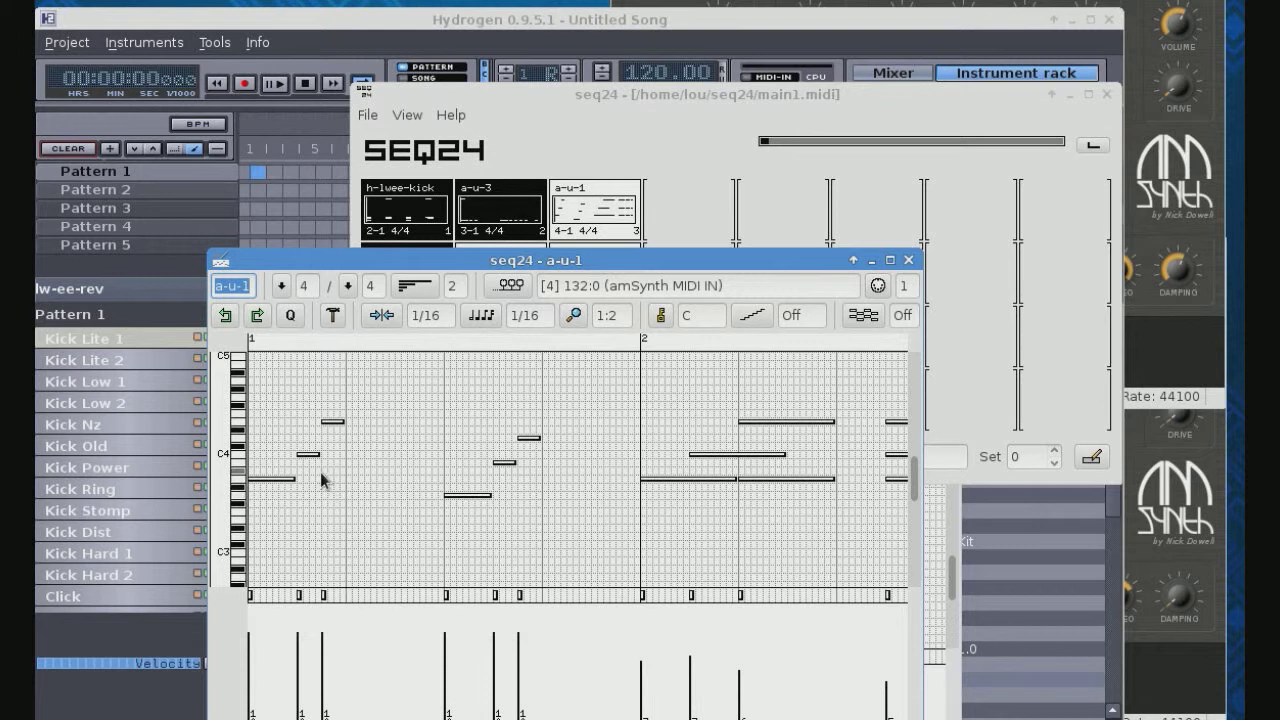
left_click_drag(490, 268, 506, 351)
left_click(490, 275)
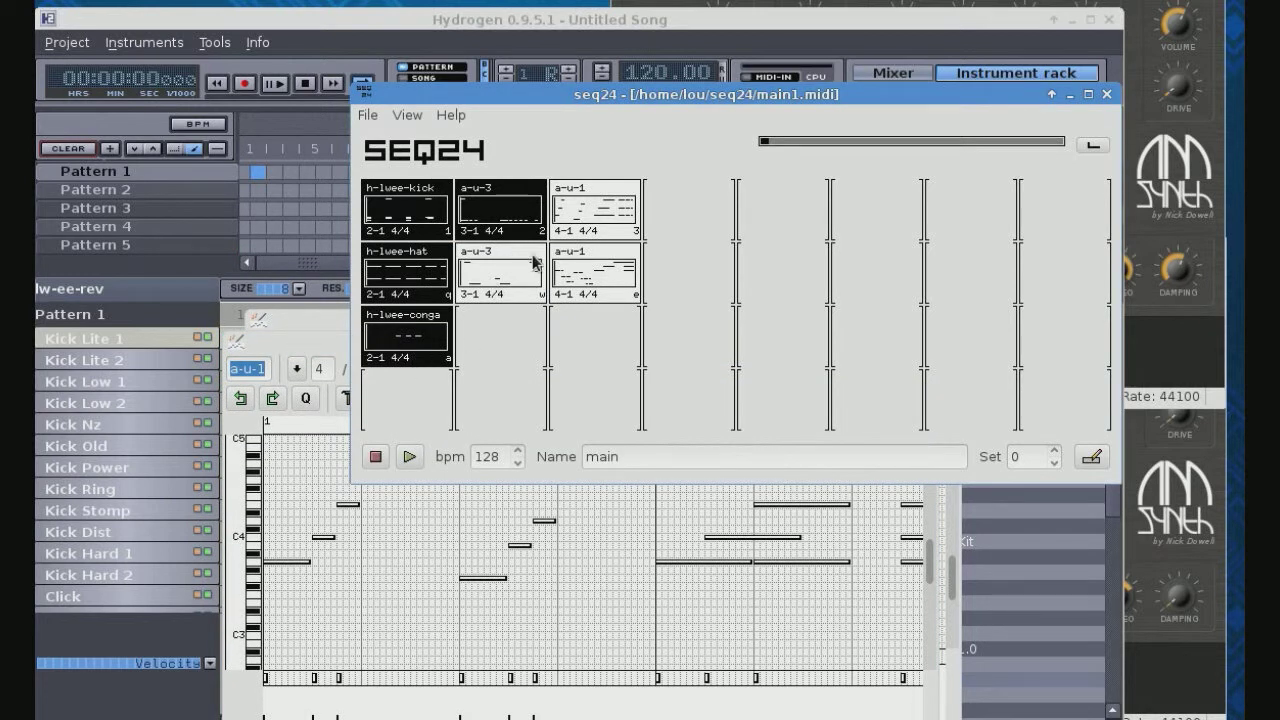
right_click(512, 266)
- Open the a-u-3 pattern editor and scroll through its notes
left_click(531, 263)
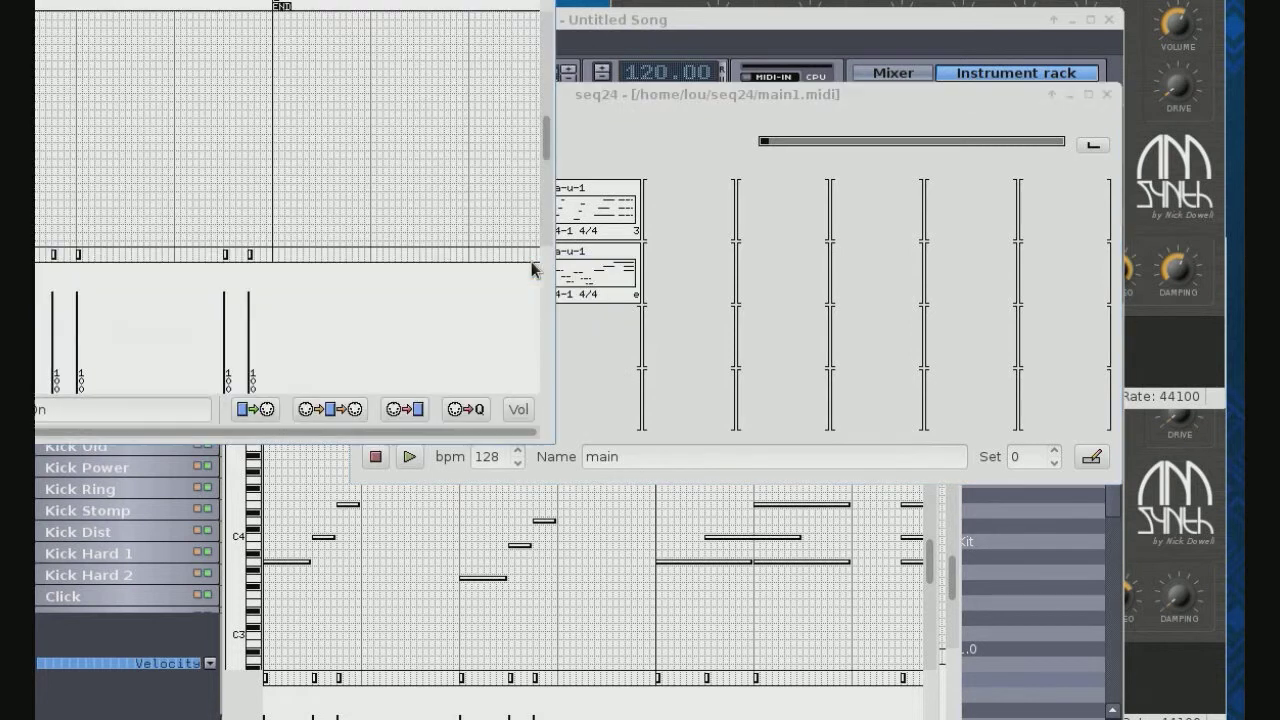
left_click_drag(355, 8, 728, 167)
left_click_drag(919, 297, 923, 350)
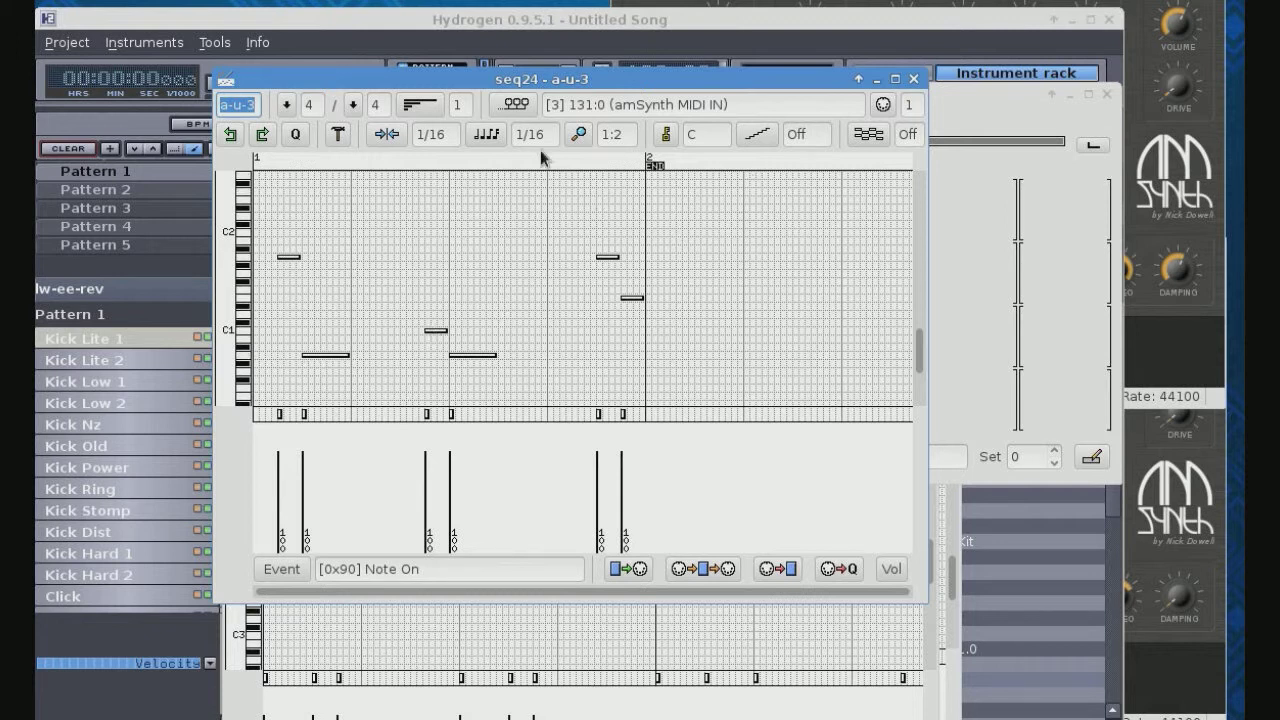
- Close both a-u-3 editors and the a-u-1 pattern editor
left_click(913, 79)
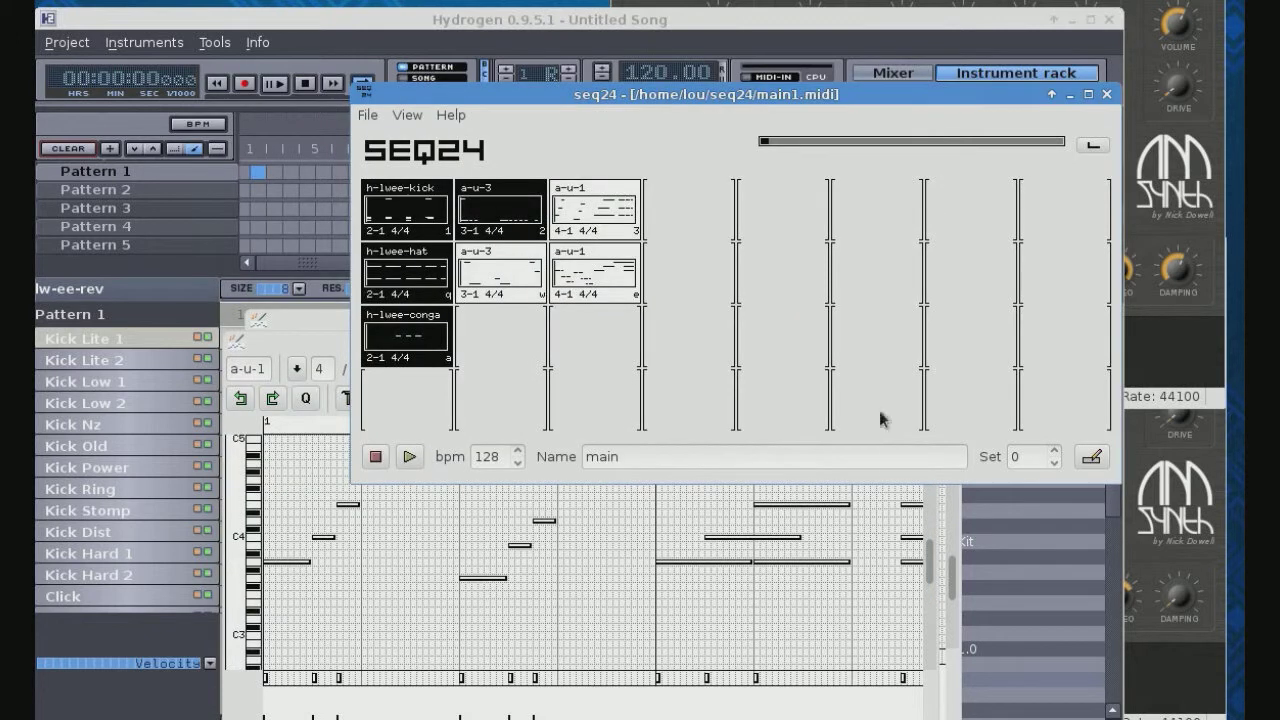
left_click(882, 708)
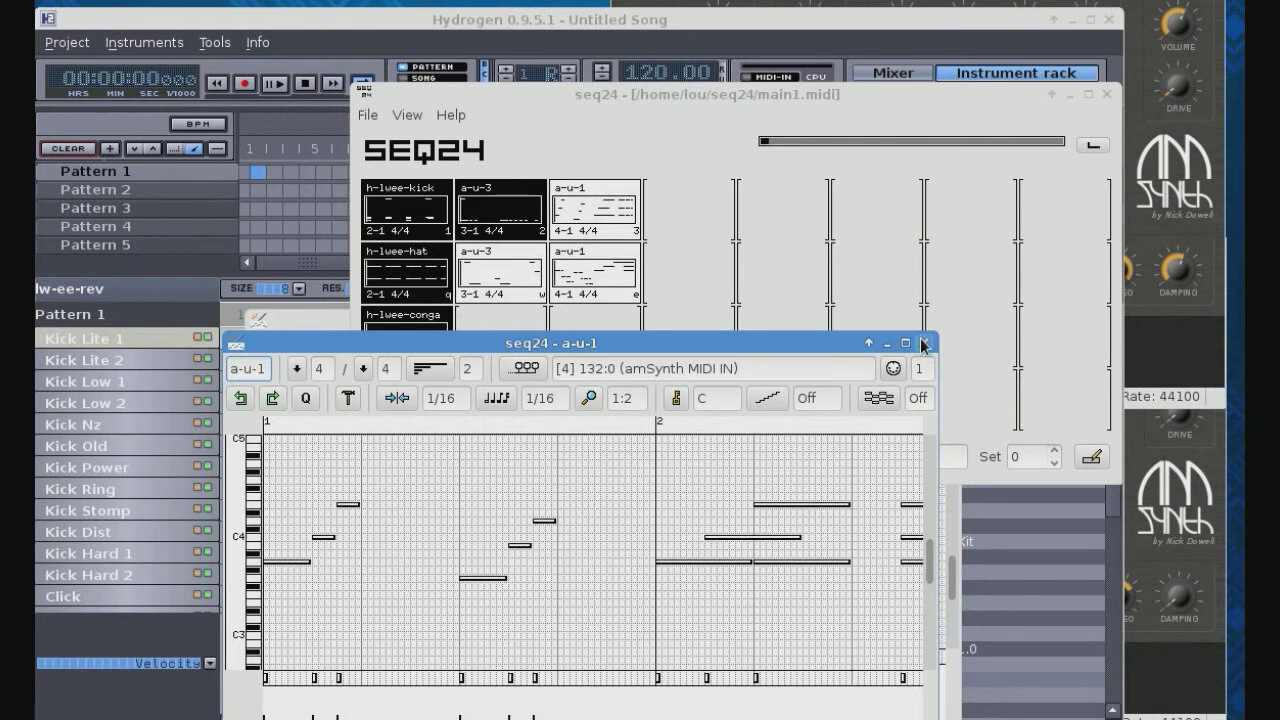
left_click(924, 344)
left_click(891, 705)
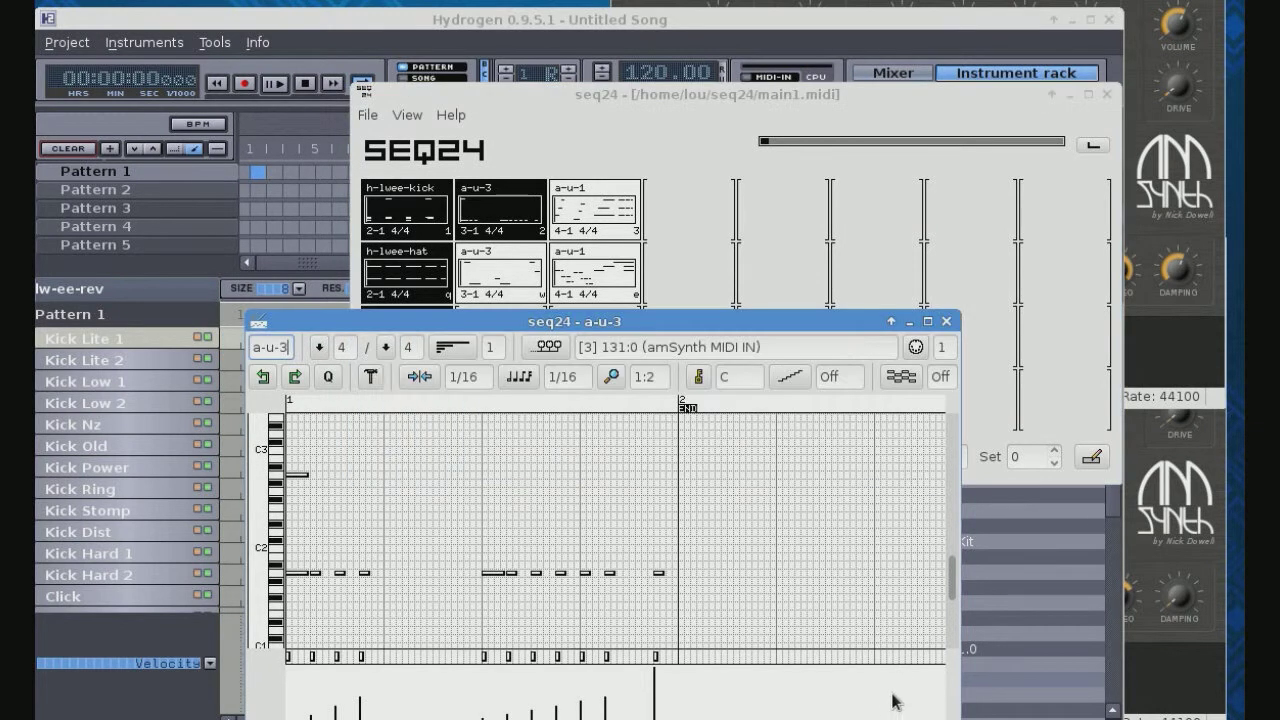
left_click(946, 322)
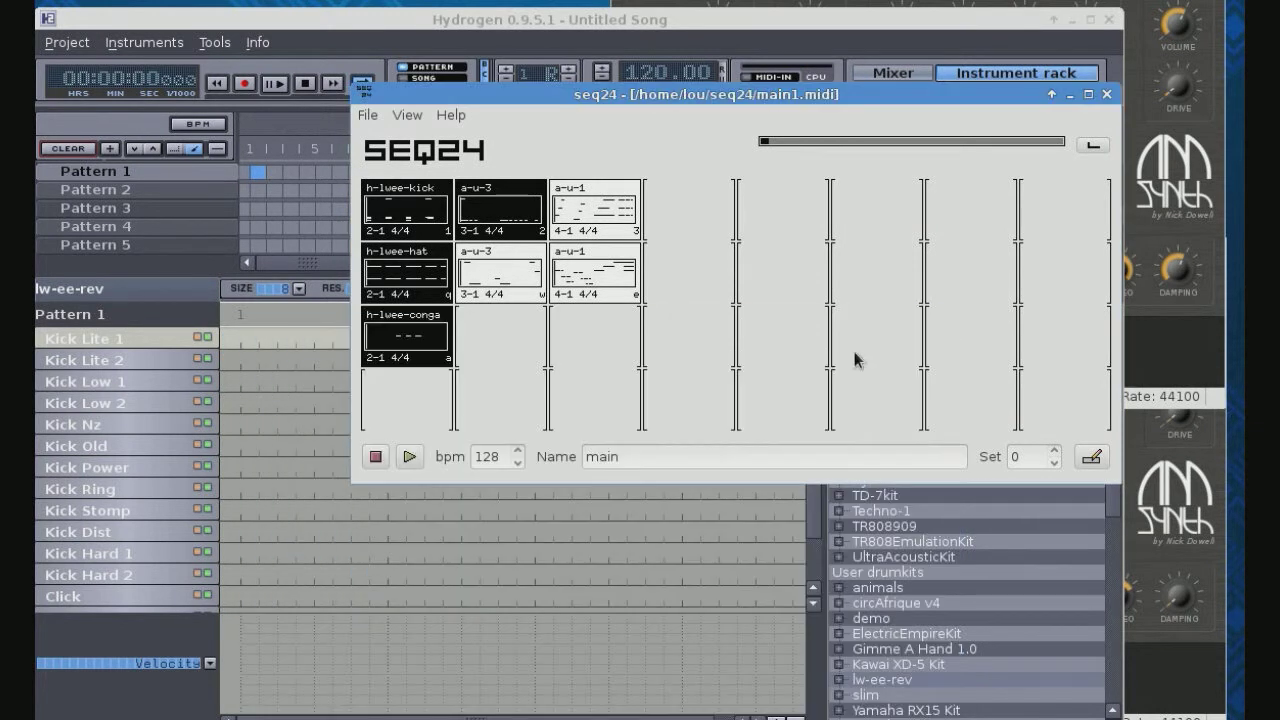
- Start the song and switch on the lower a-u-3 and top a-u-1 patterns
left_click(411, 456)
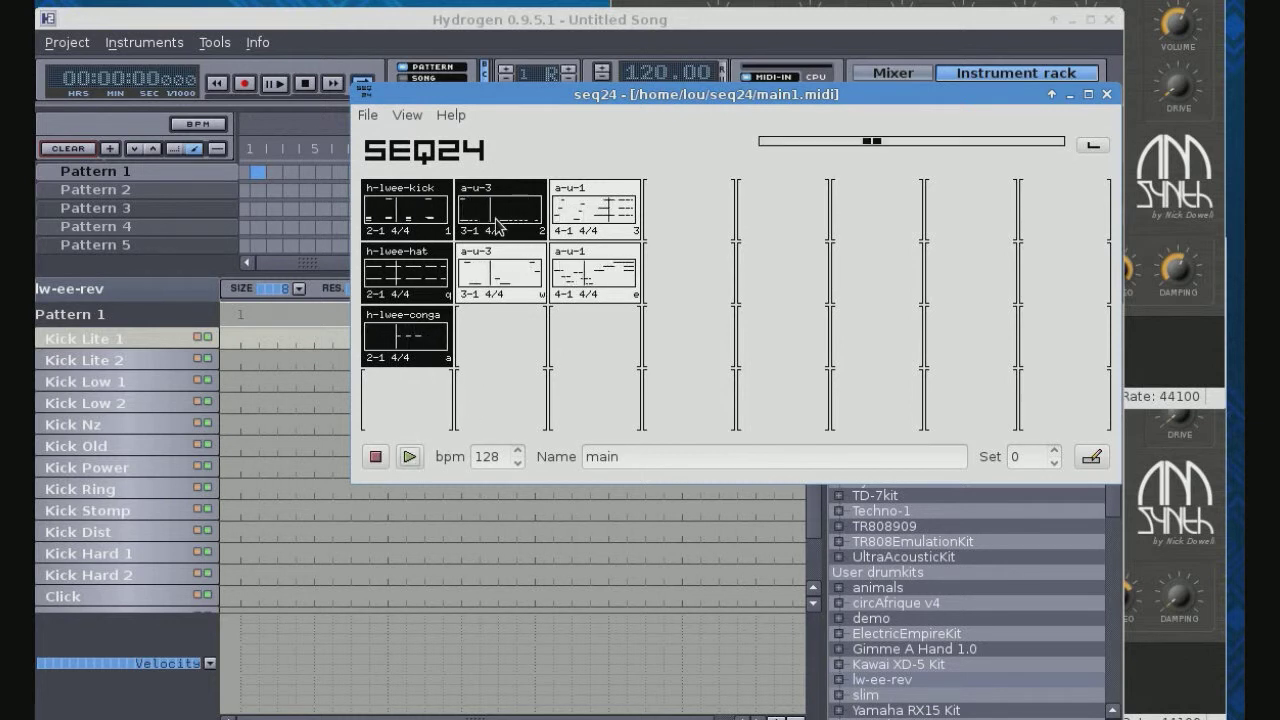
left_click(510, 289)
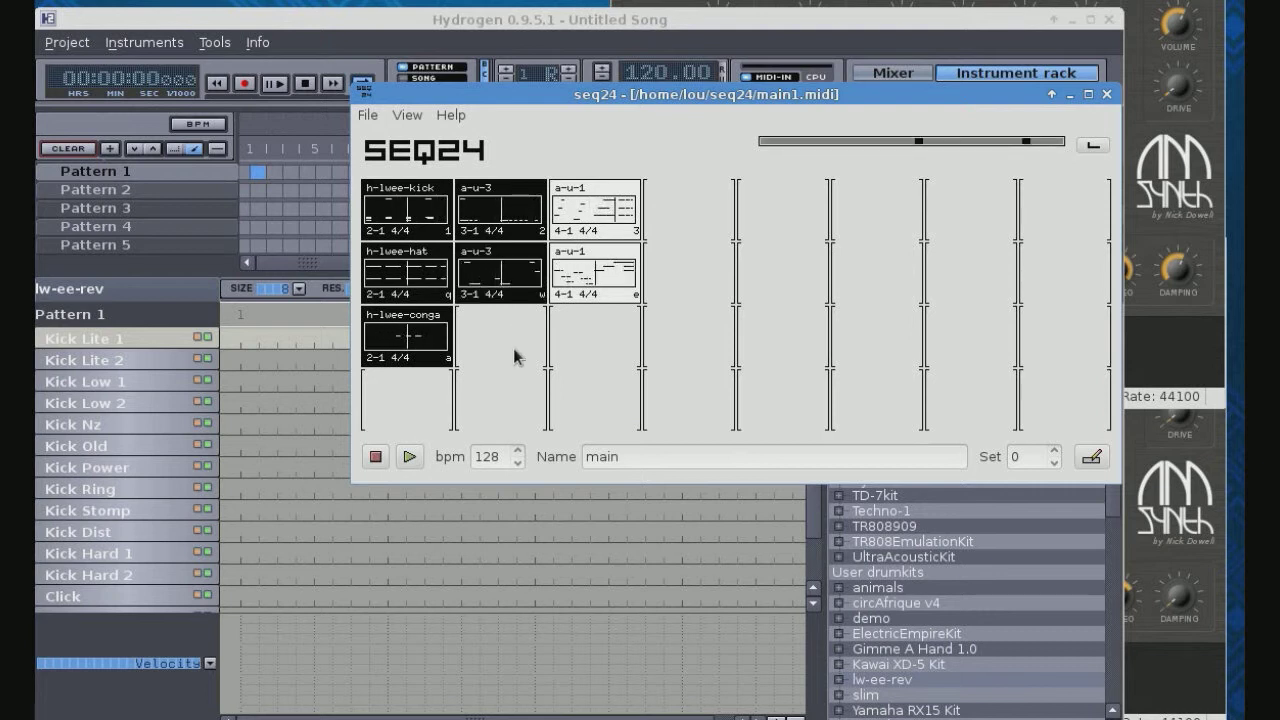
left_click(606, 213)
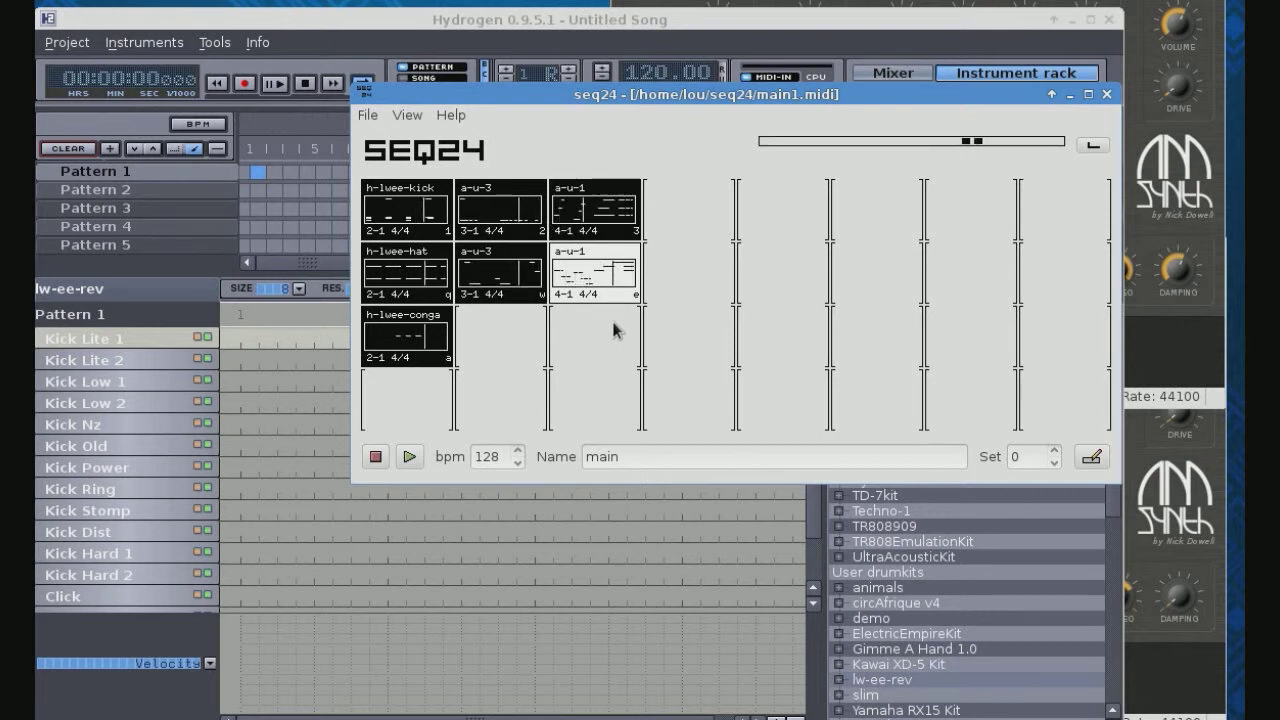
- Use hotkeys e, 3, 2, a, q to toggle a-u patterns and mute conga and hat
key("e")
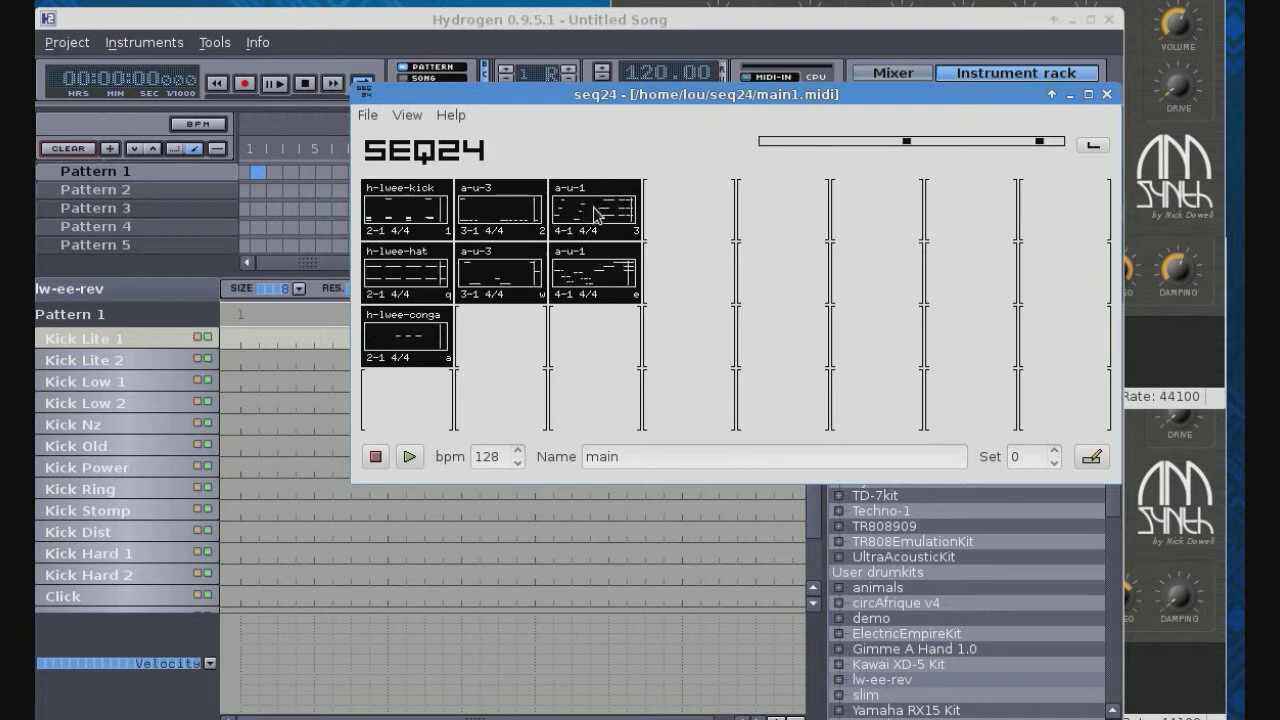
key("3")
left_click(598, 285)
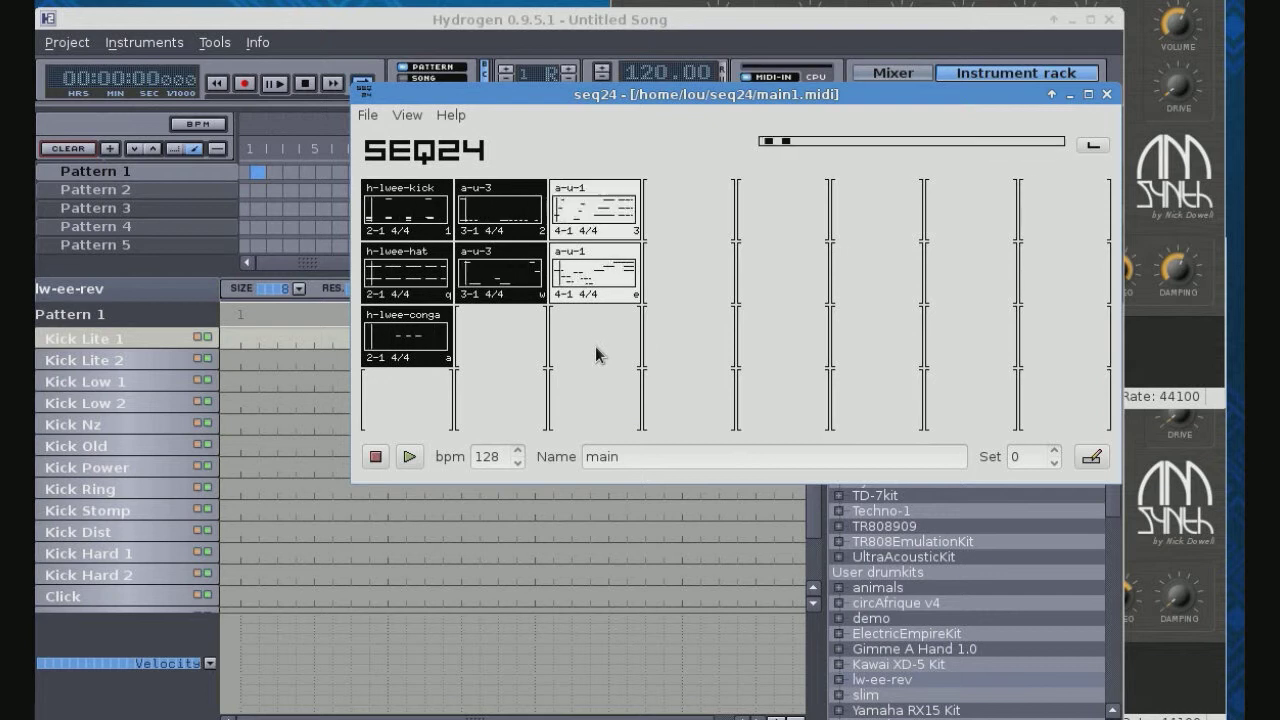
key("2")
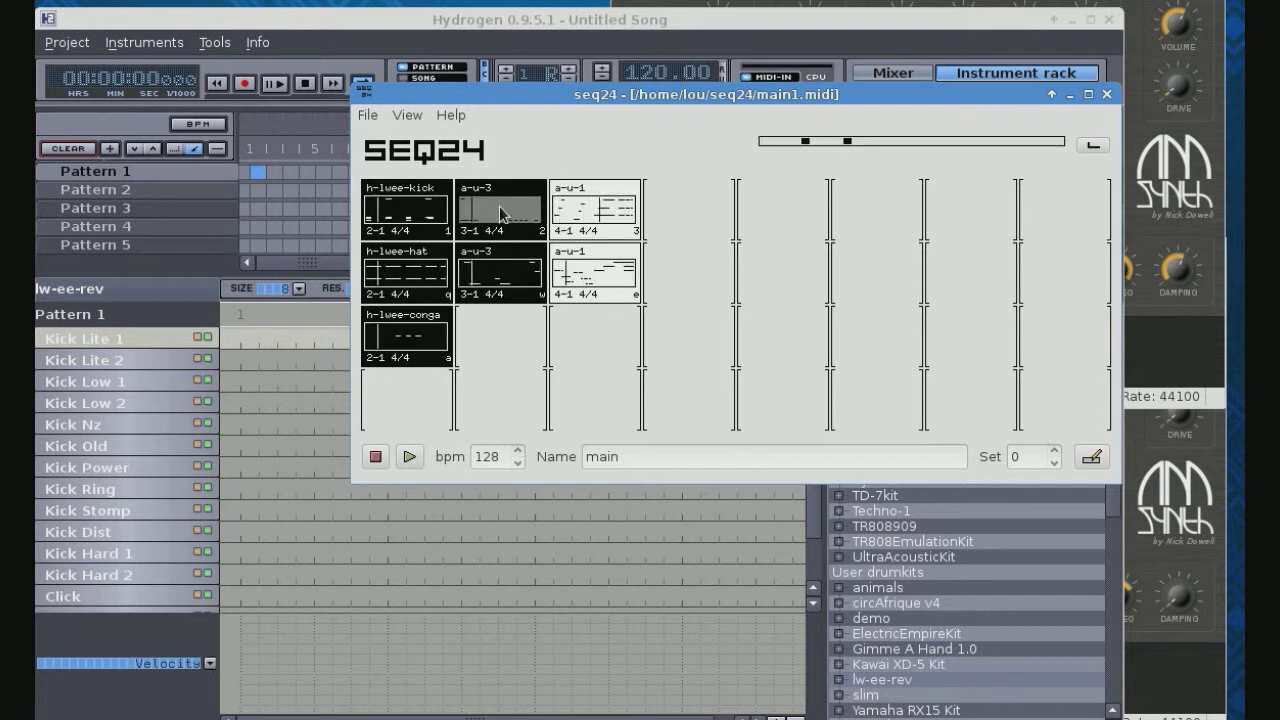
key("a")
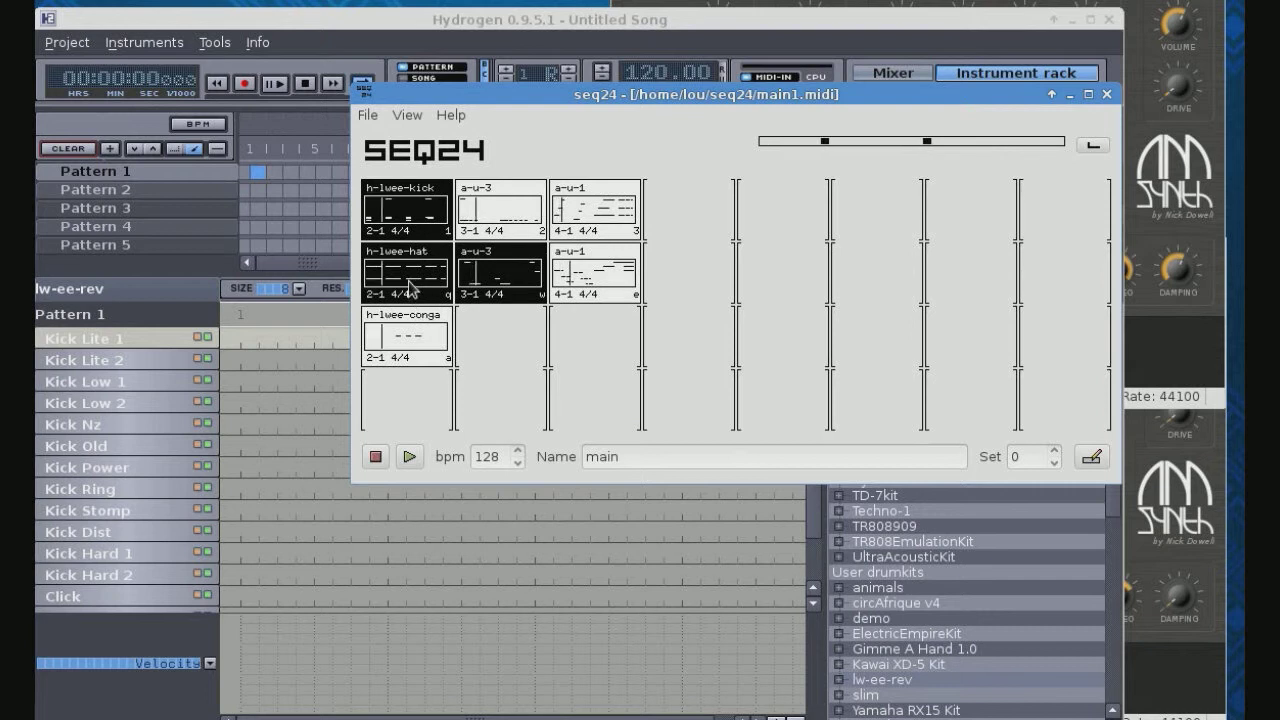
key("q")
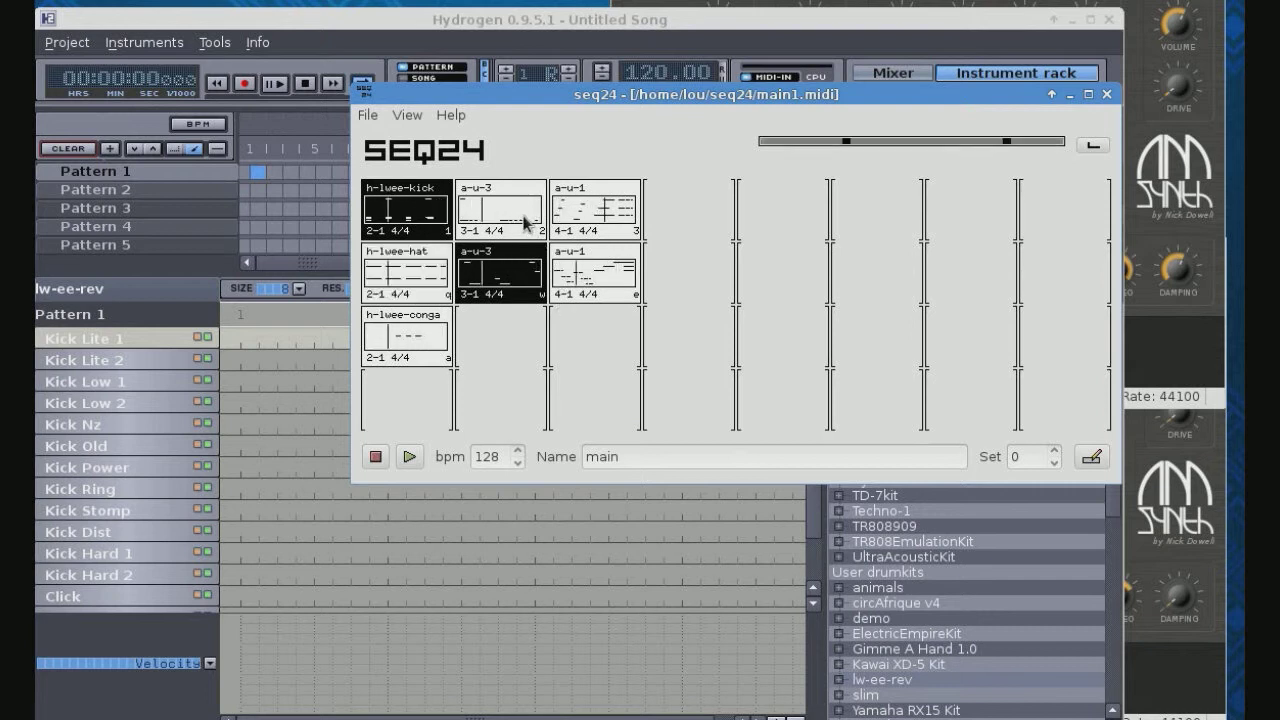
- Switch top a-u-3, top a-u-1 and lower a-u-1 back on with 2, 3, e, then stop
key("2")
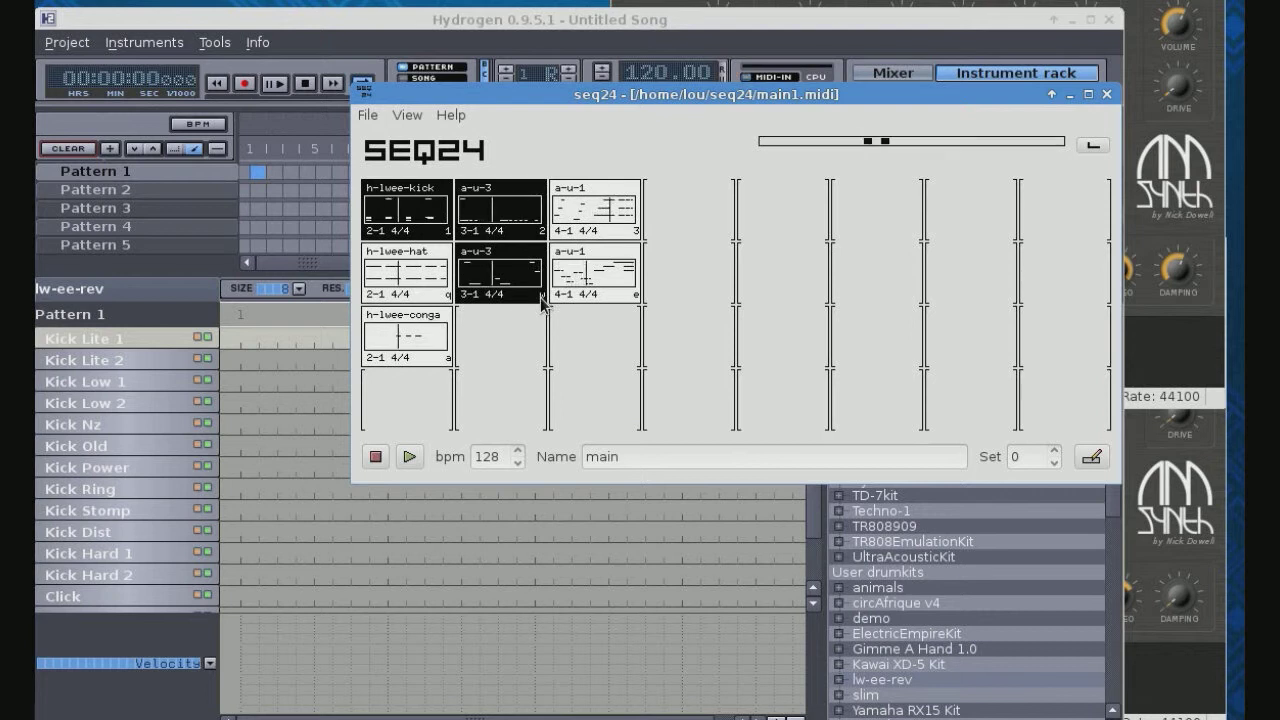
key("3")
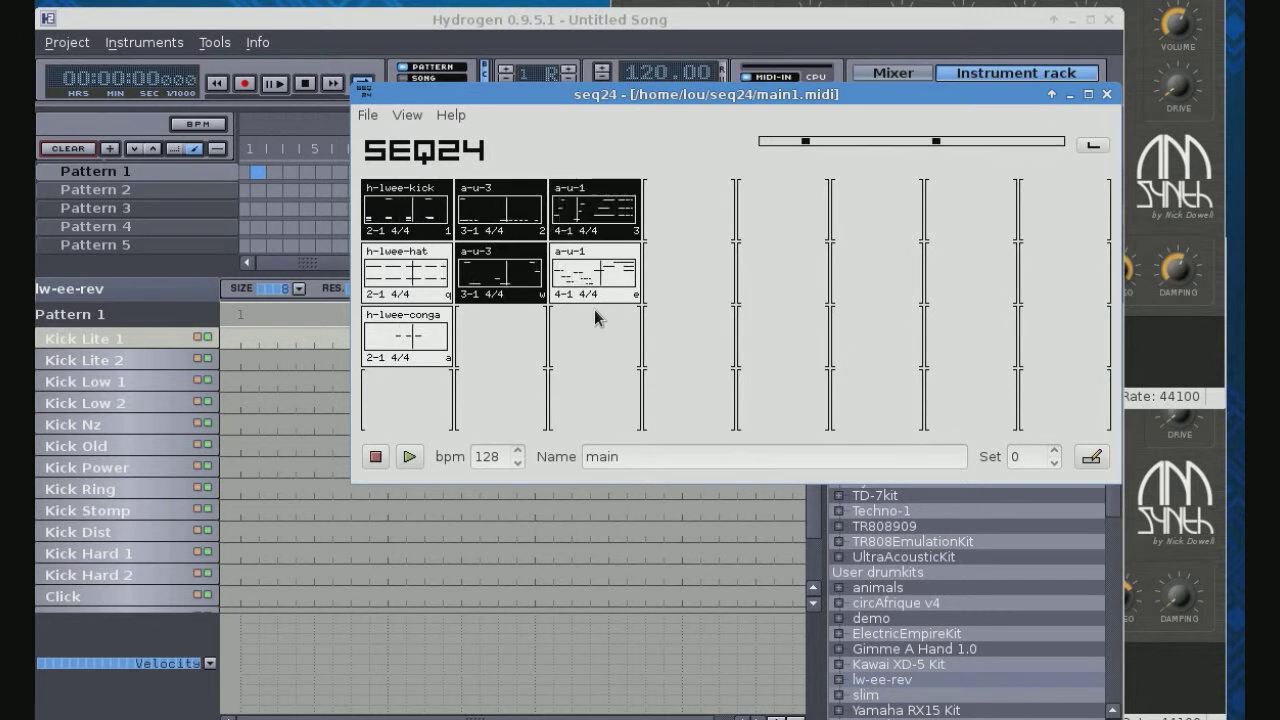
key("e")
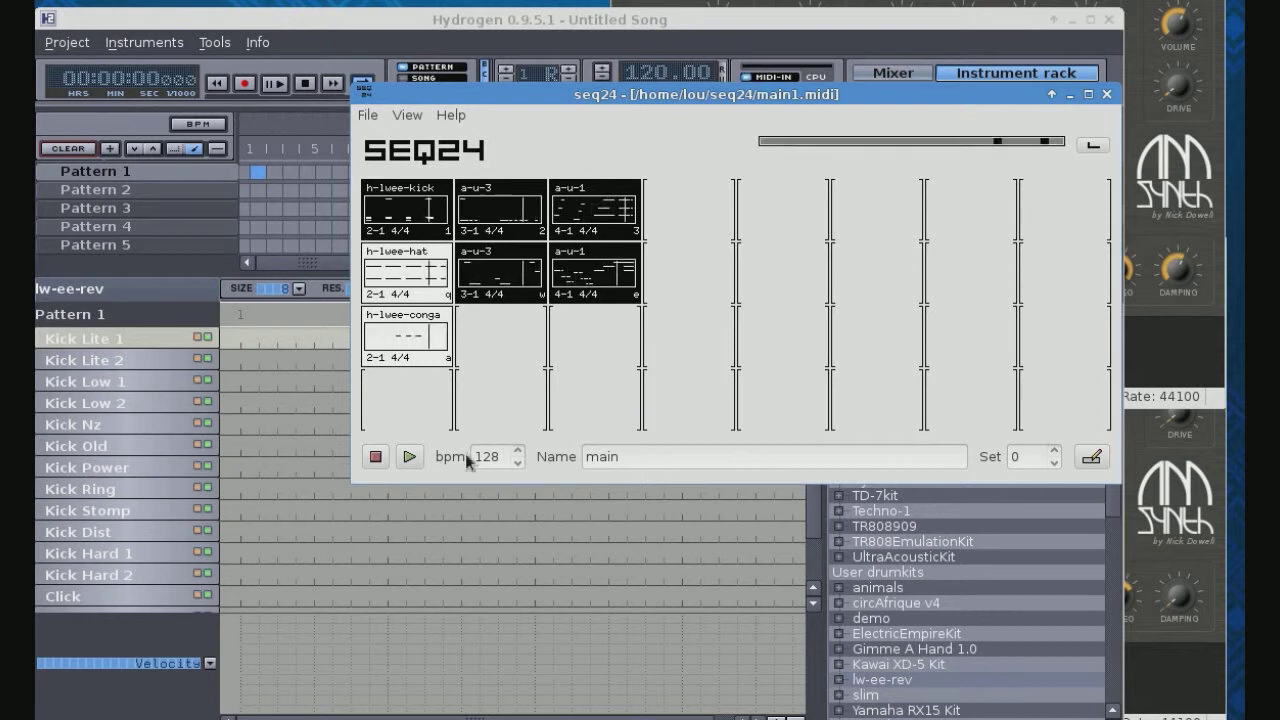
left_click(373, 462)
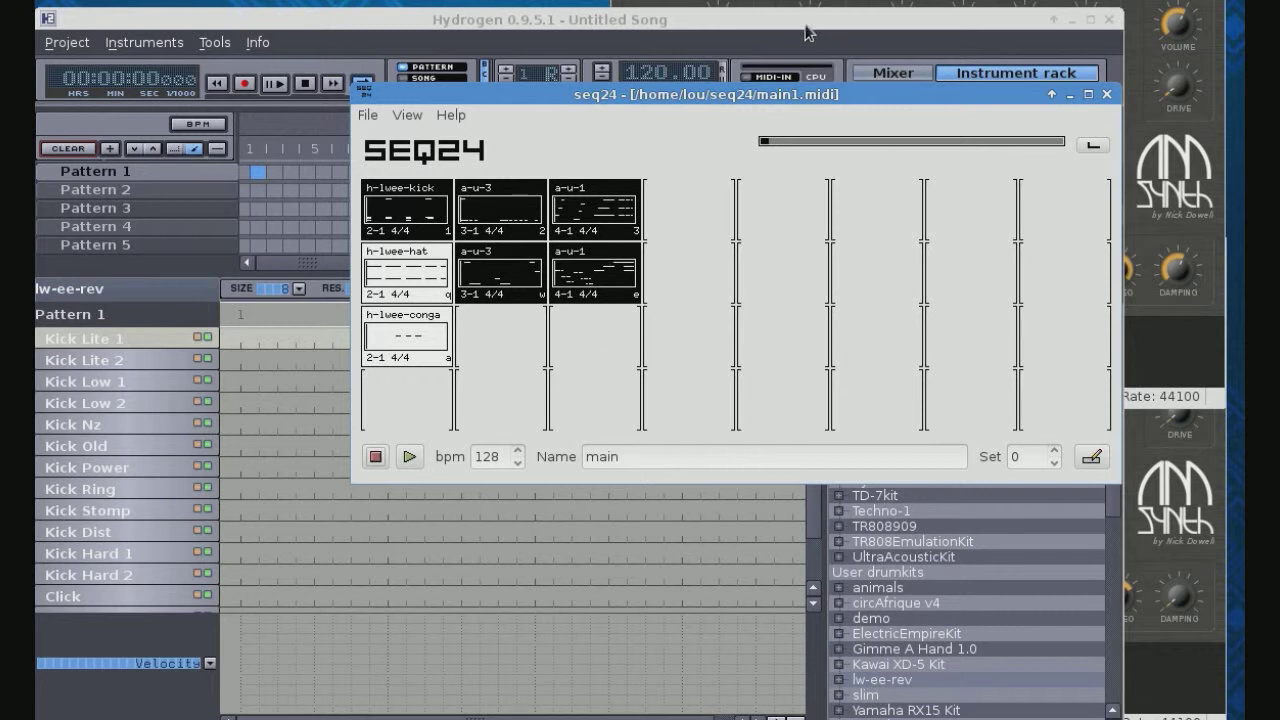
- Bring the Synth Strings 1 and Sweet Bass amSynth windows forward, moving one to the top
key("alt+Tab")
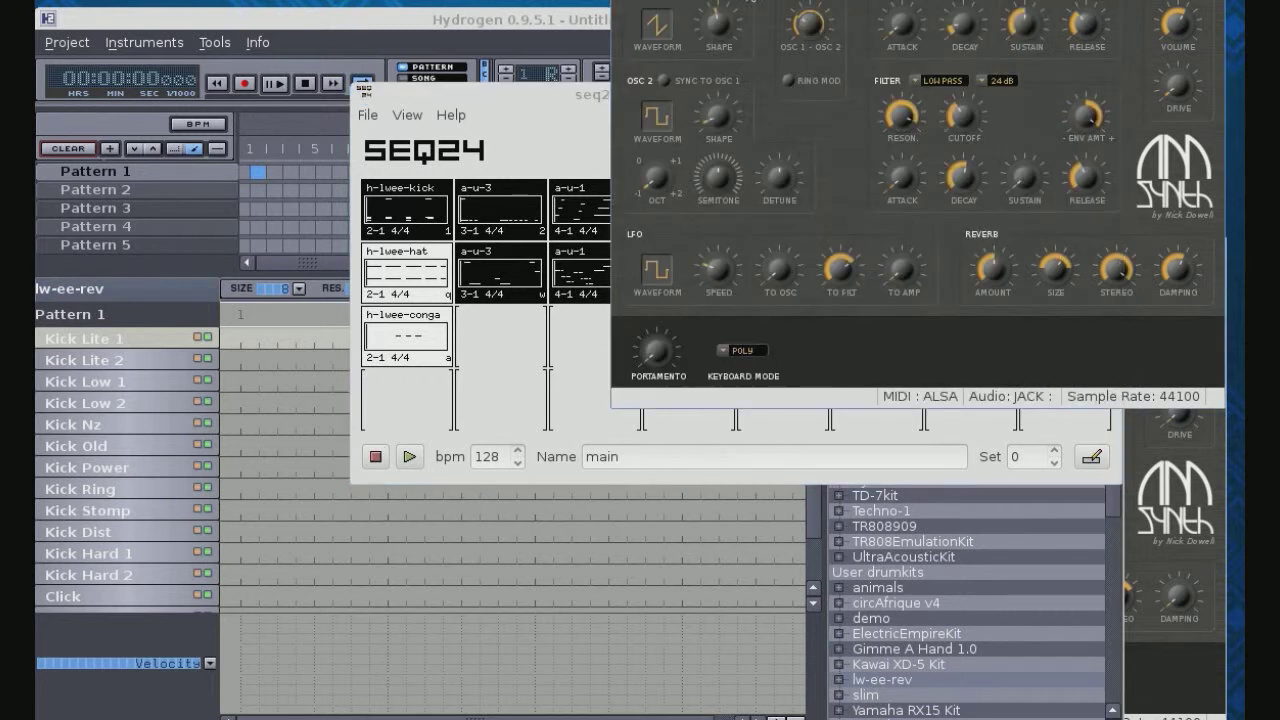
key("alt+Tab")
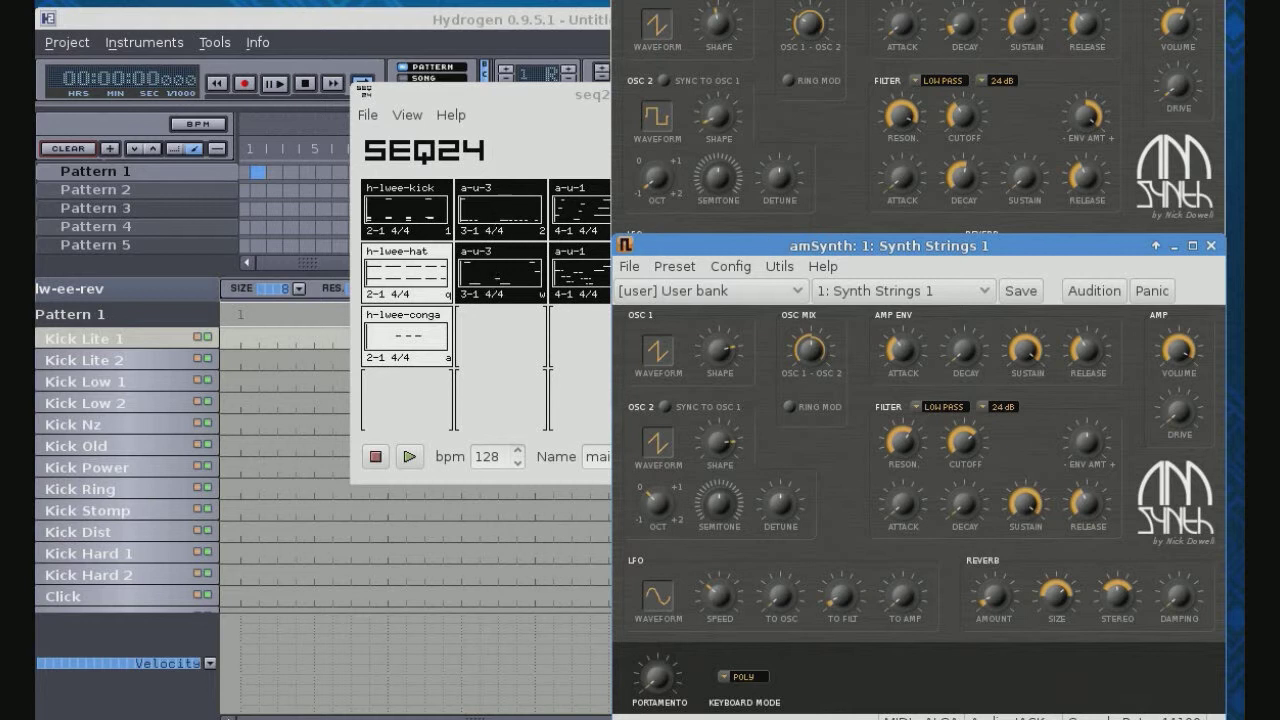
left_click_drag(937, 0, 935, 241)
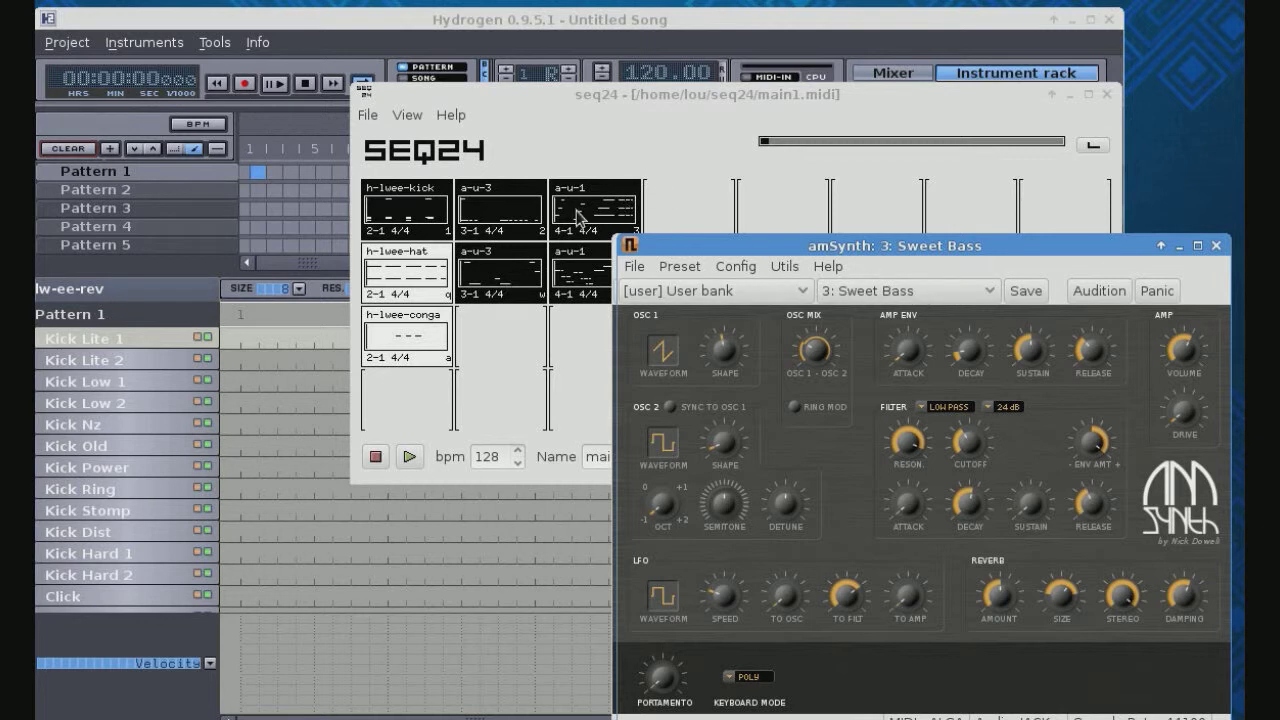
left_click_drag(785, 246, 745, 0)
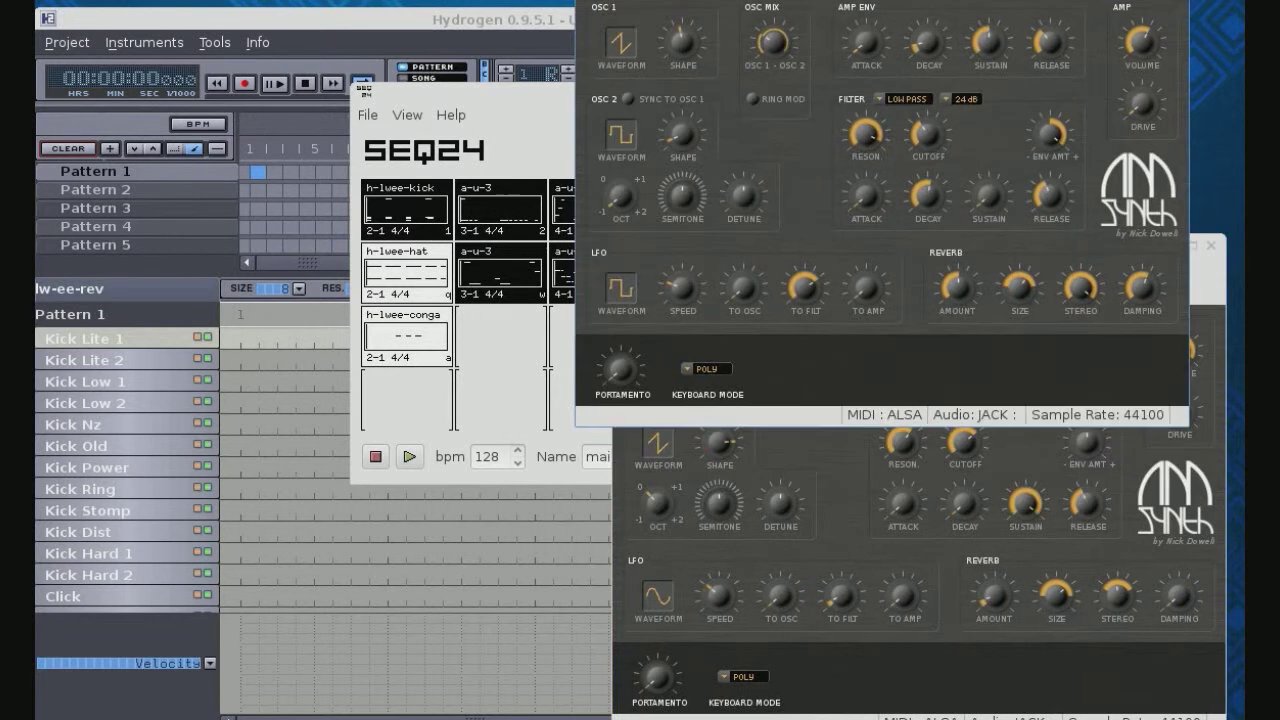
- Shift both amSynth windows right, then raise seq24 and mute the top a-u-3 pattern
left_click(1214, 296)
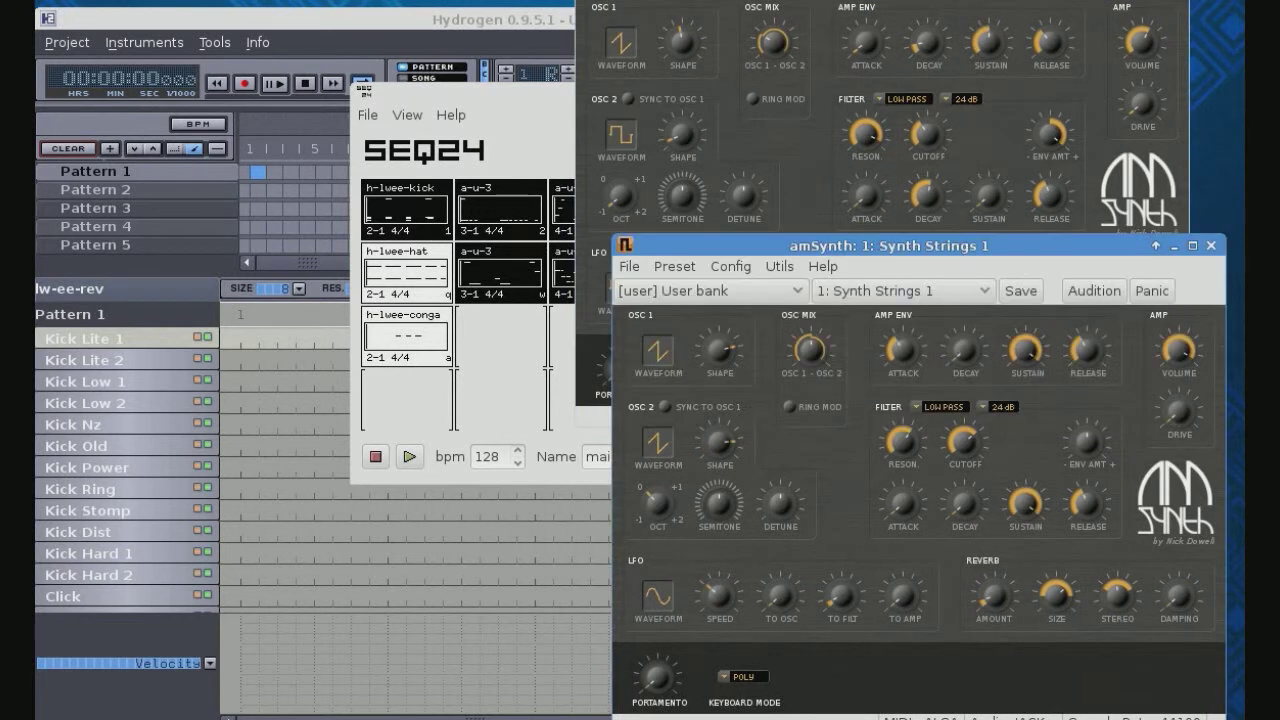
left_click_drag(838, 3, 978, 14)
left_click(700, 248)
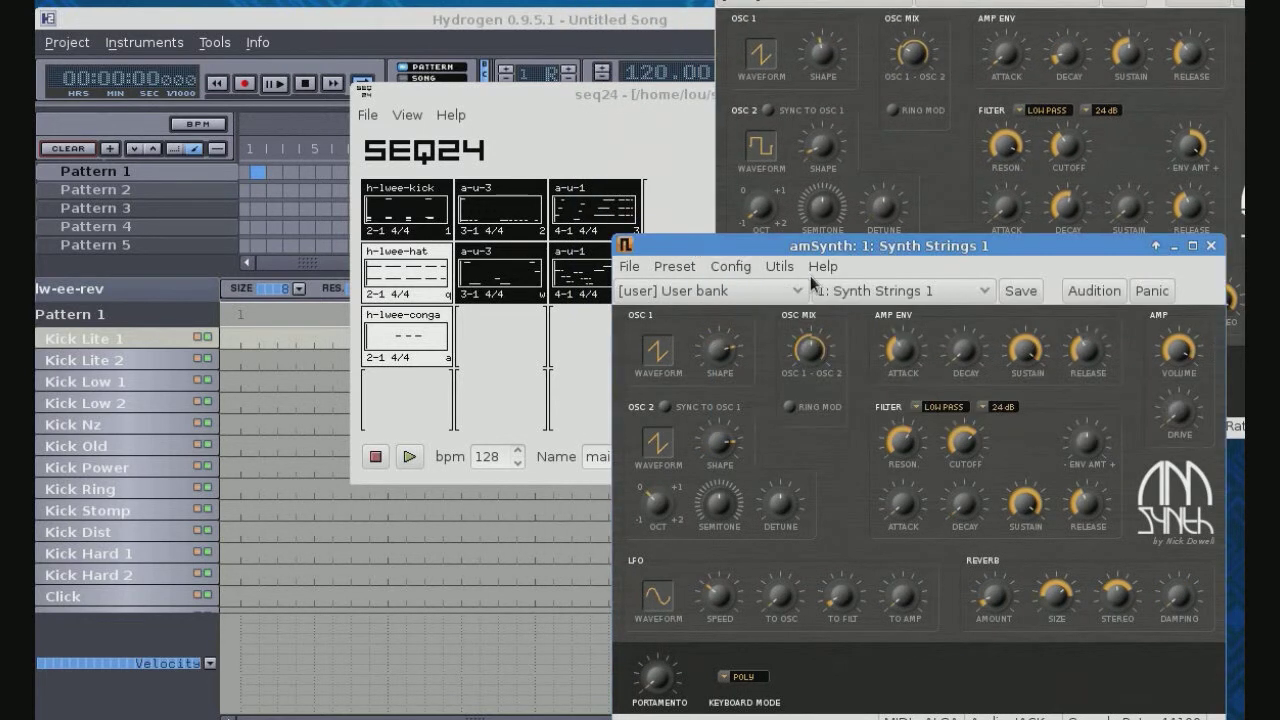
left_click_drag(928, 256, 986, 256)
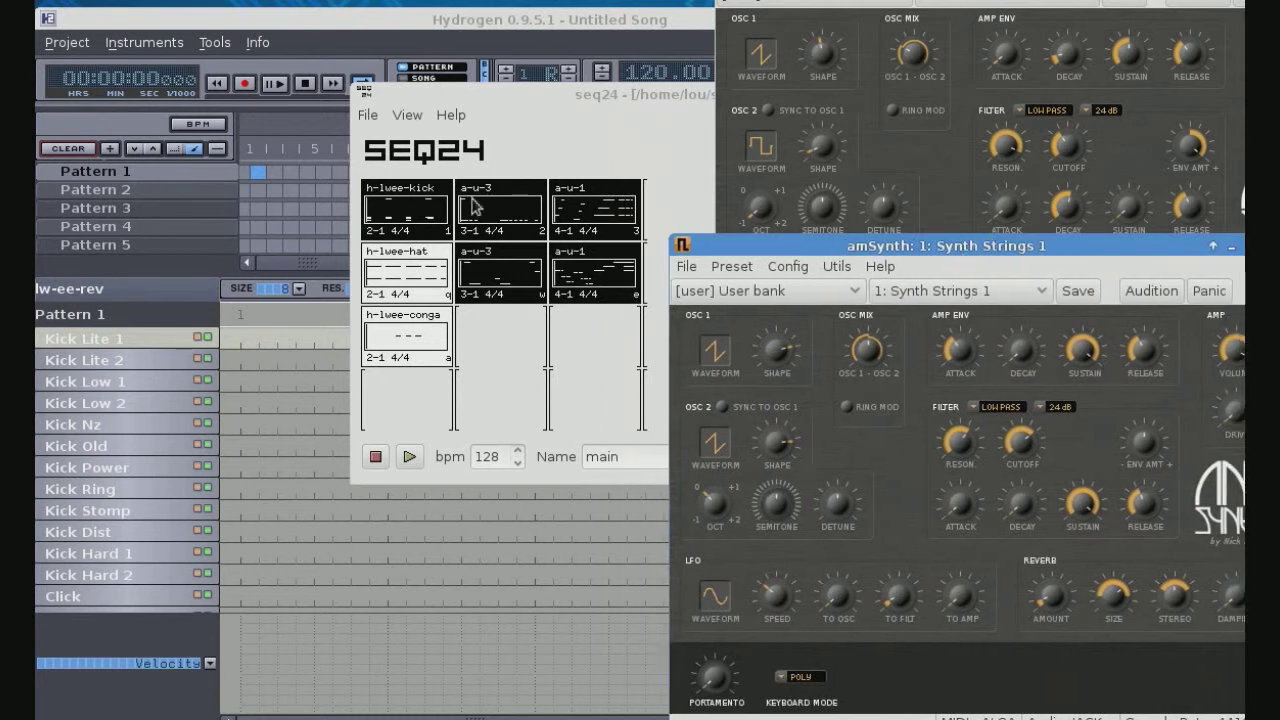
left_click(421, 213)
left_click(485, 220)
- Mute the lower a-u-3, play the song, mute both a-u-1 patterns, then stop
left_click(500, 272)
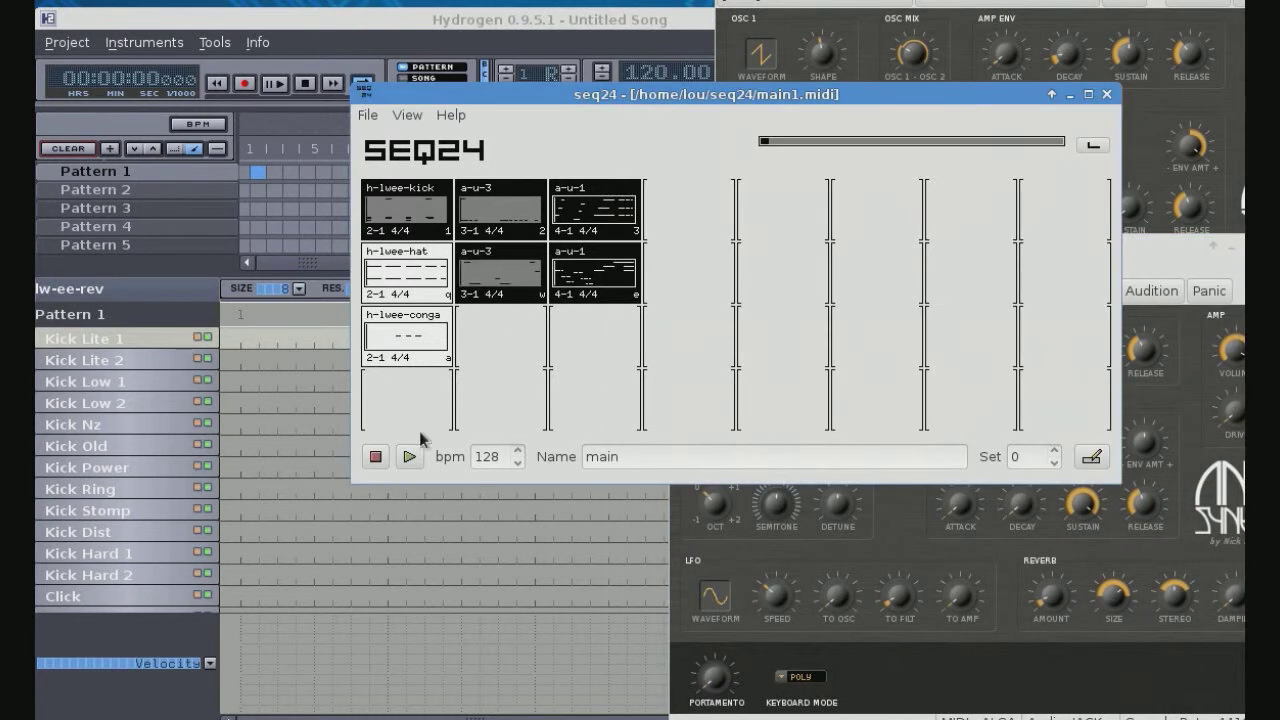
left_click(409, 456)
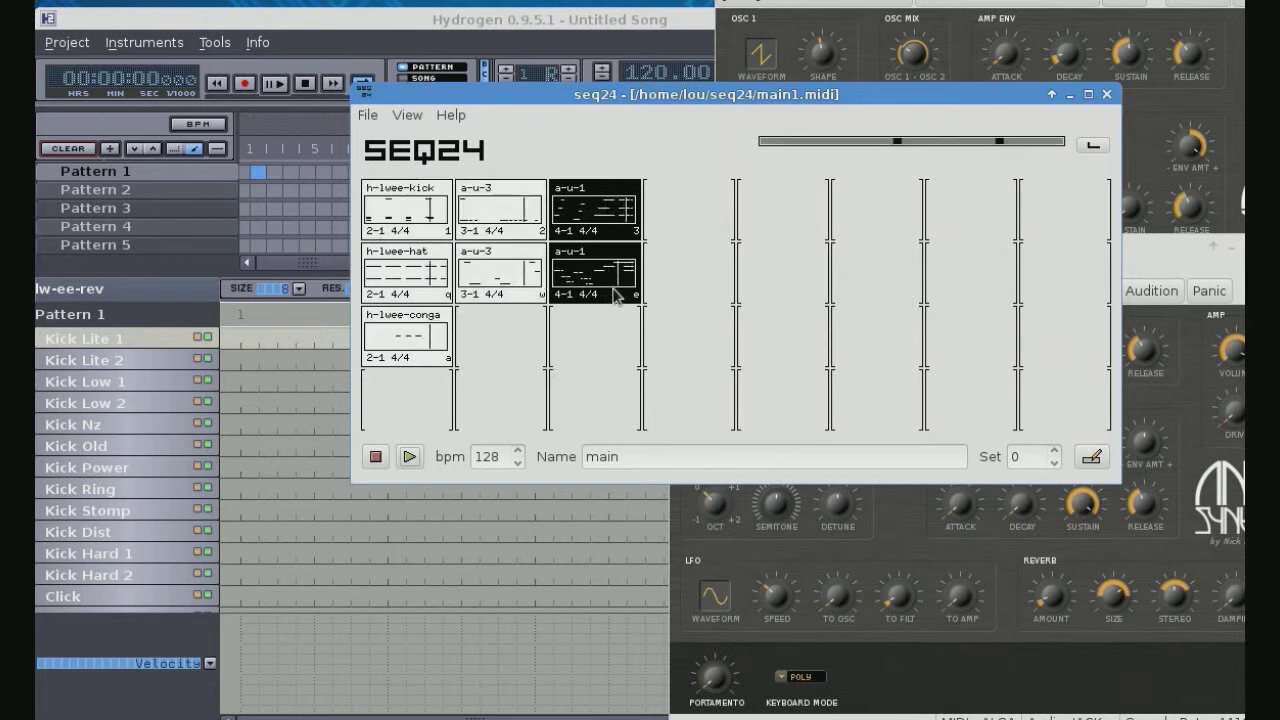
left_click(610, 218)
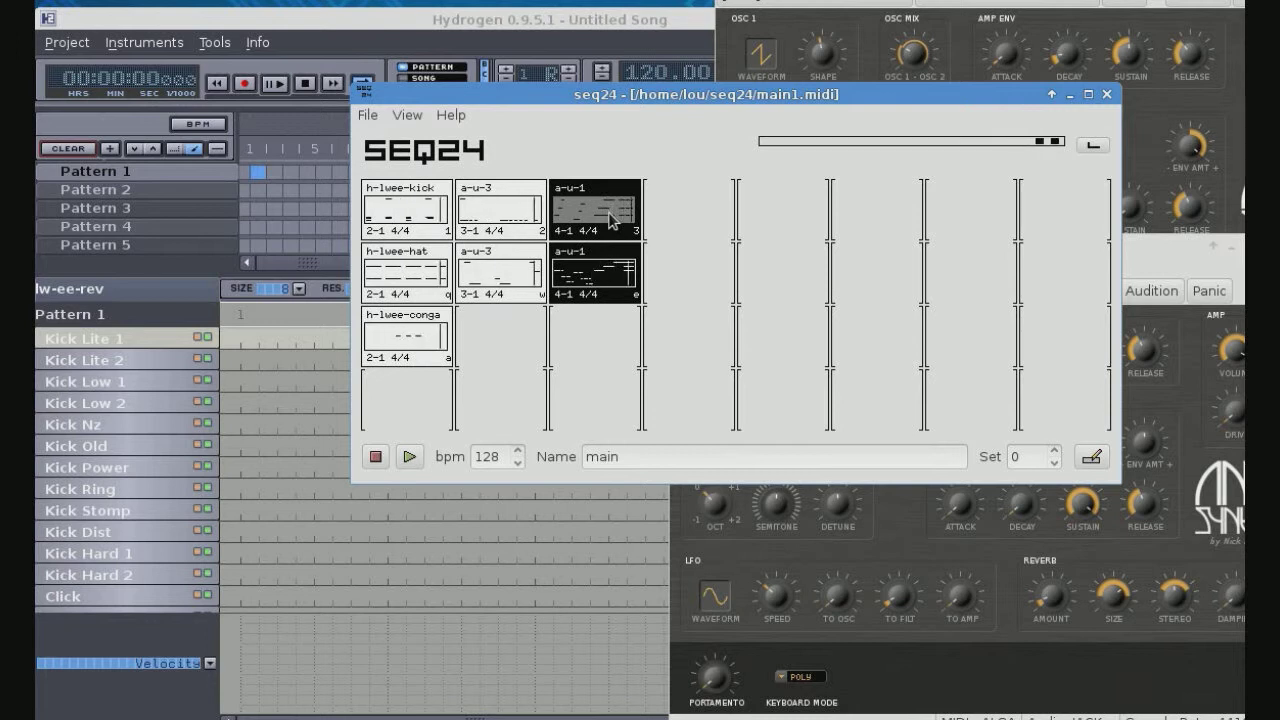
left_click(592, 290)
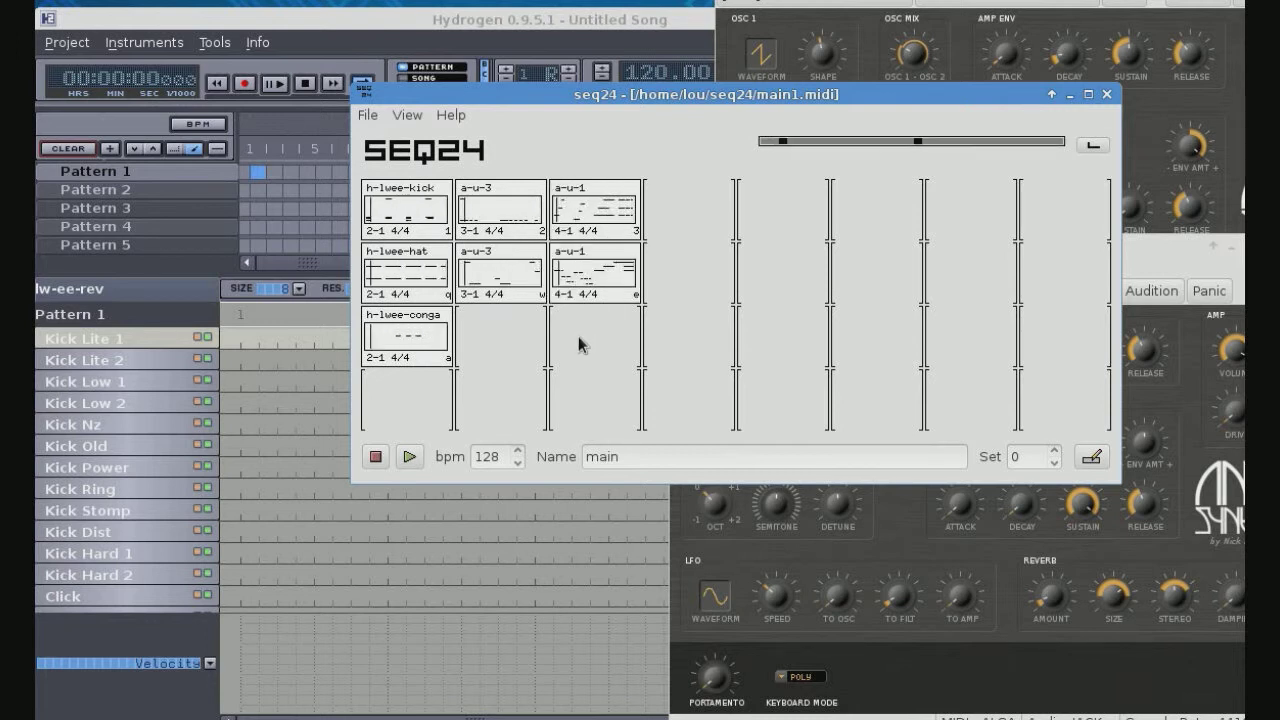
left_click(377, 460)
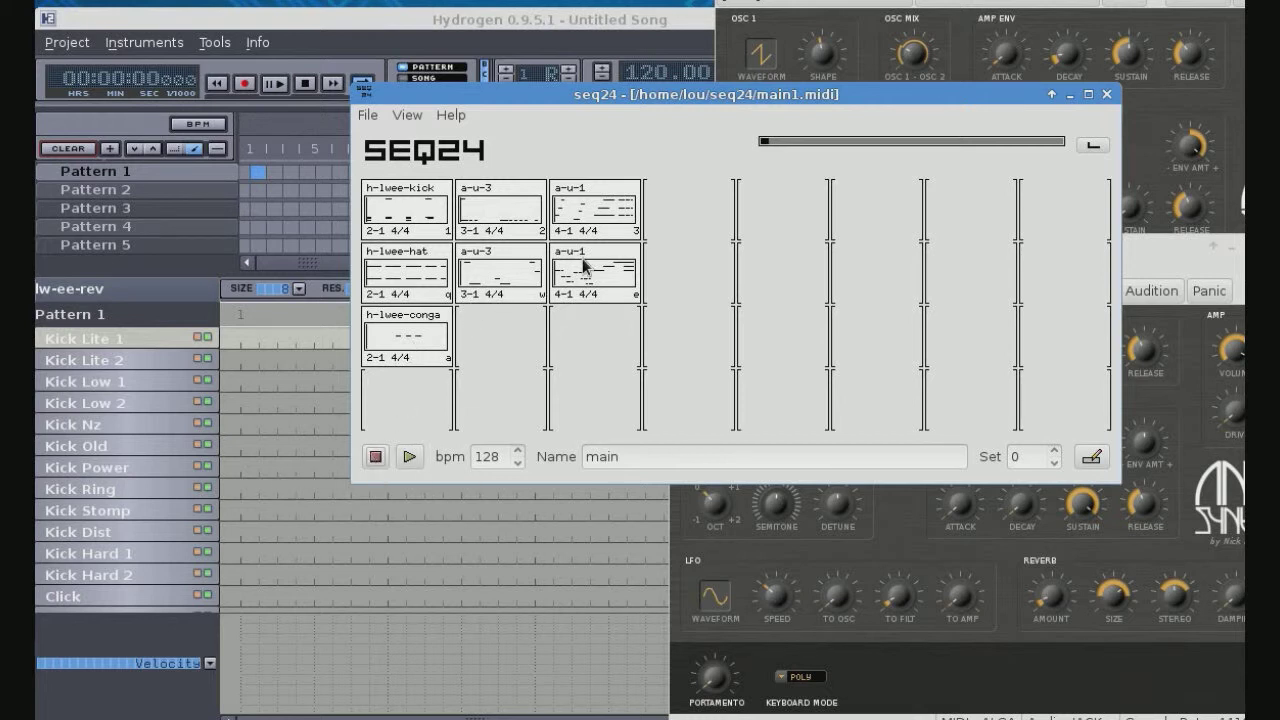
- Start playback and switch on kick, hat, conga and all four a-u patterns
left_click(409, 457)
left_click(430, 212)
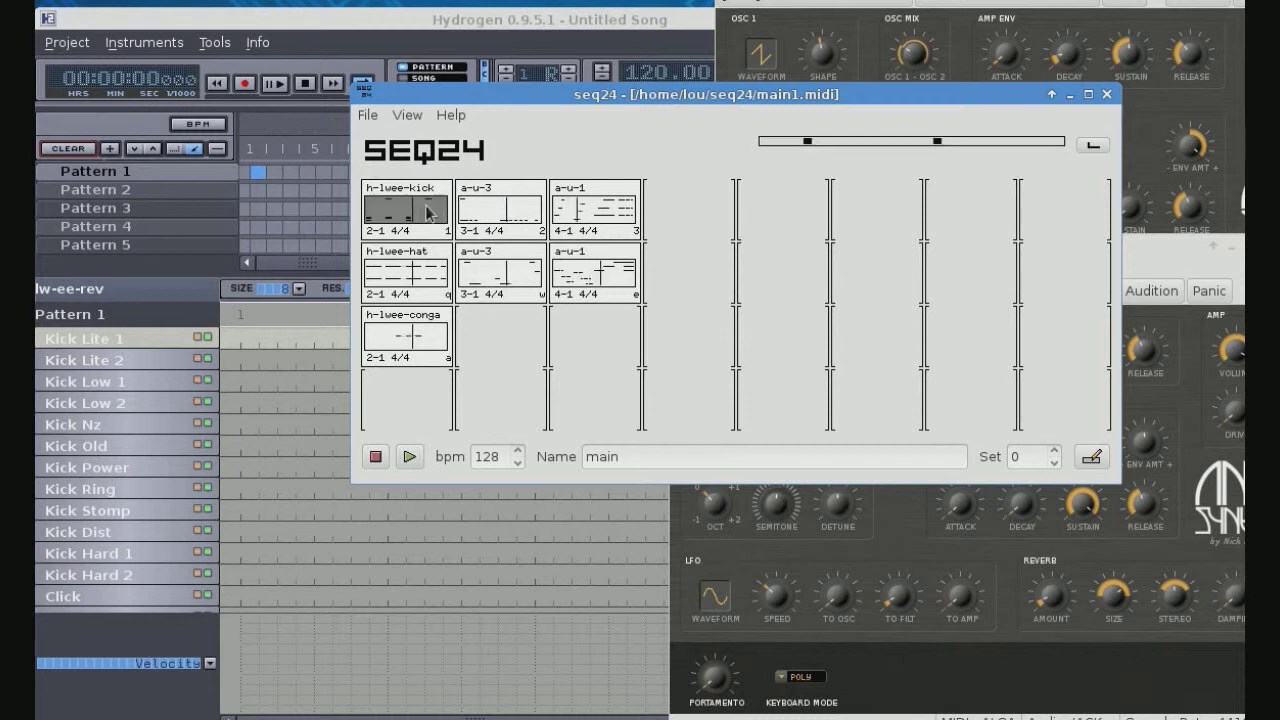
left_click(413, 262)
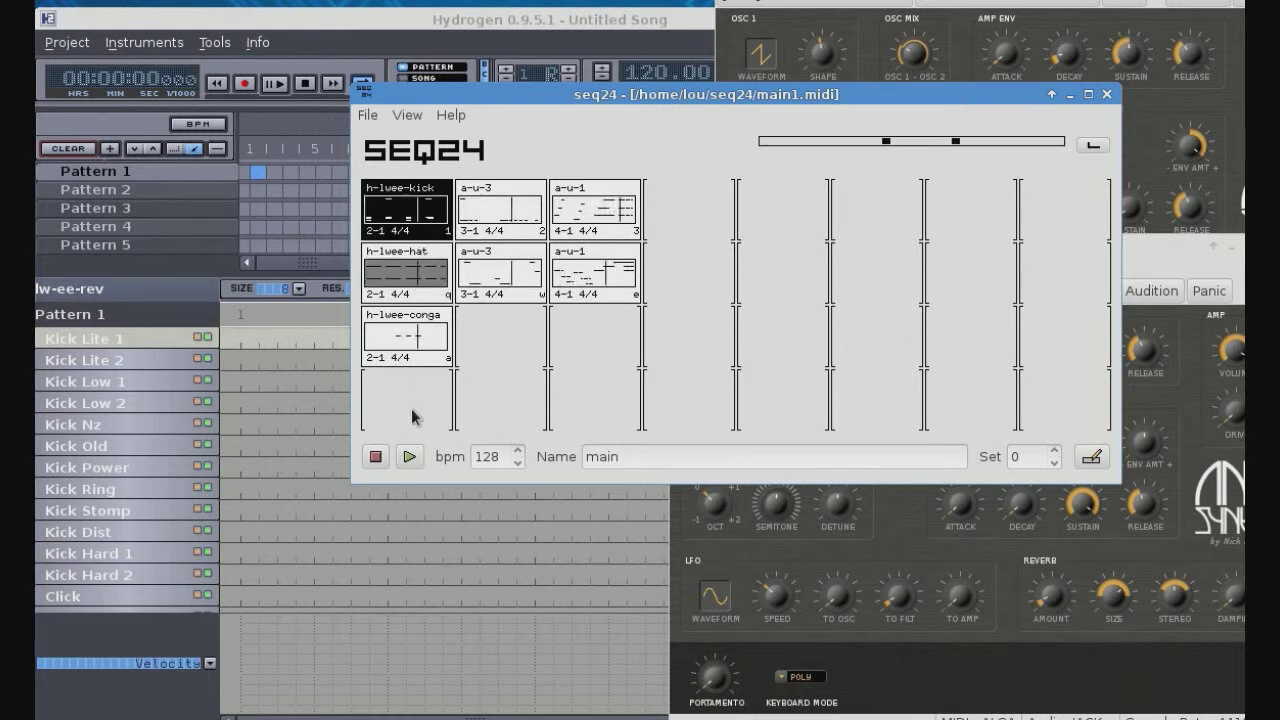
left_click(412, 338)
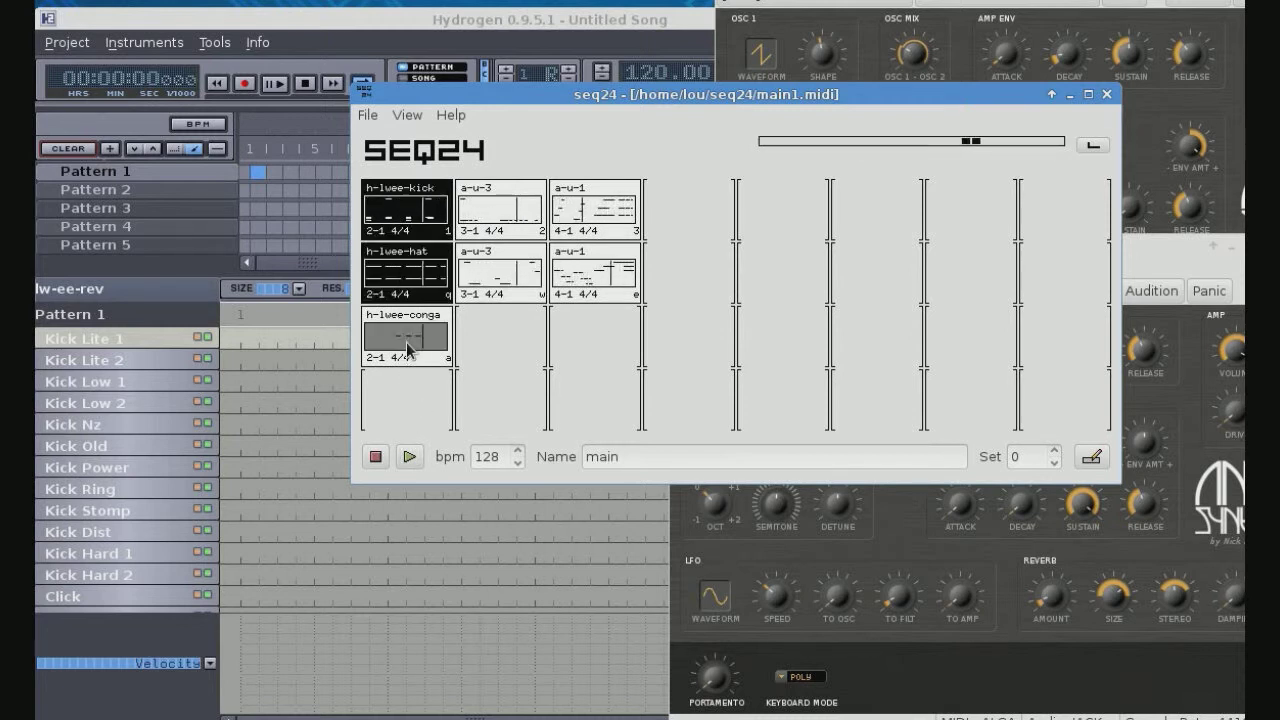
left_click(517, 216)
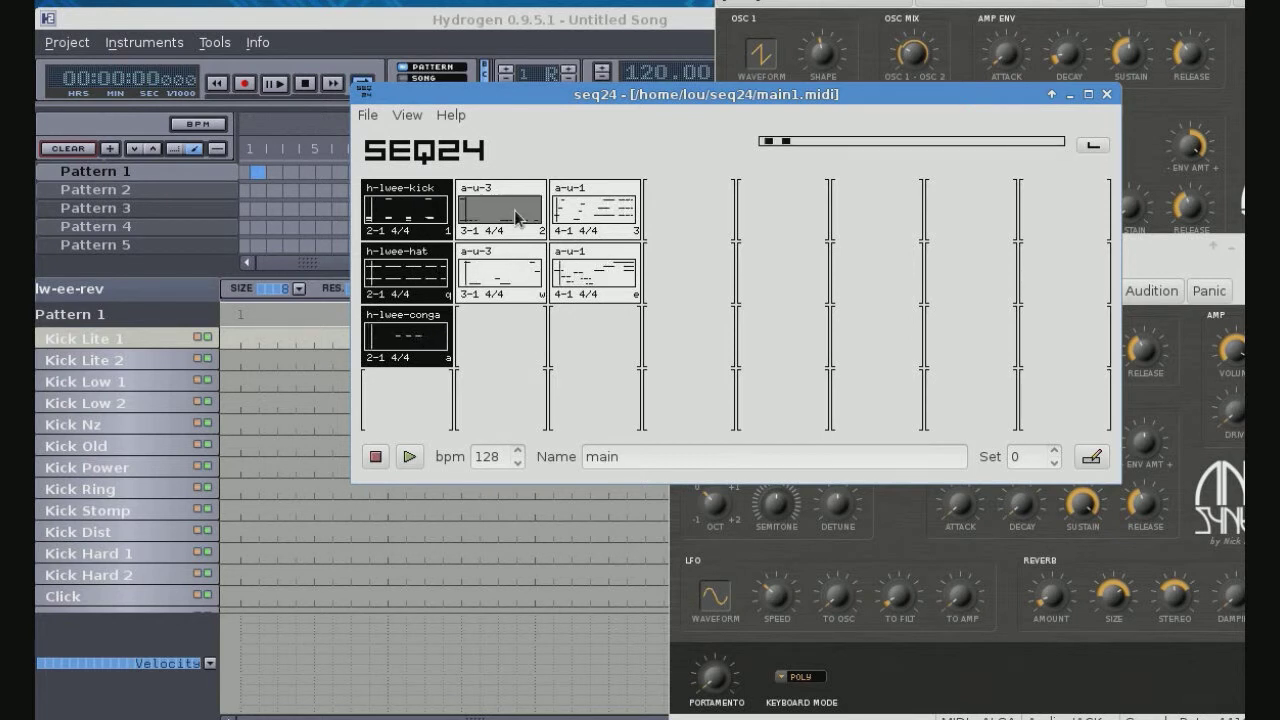
left_click(525, 280)
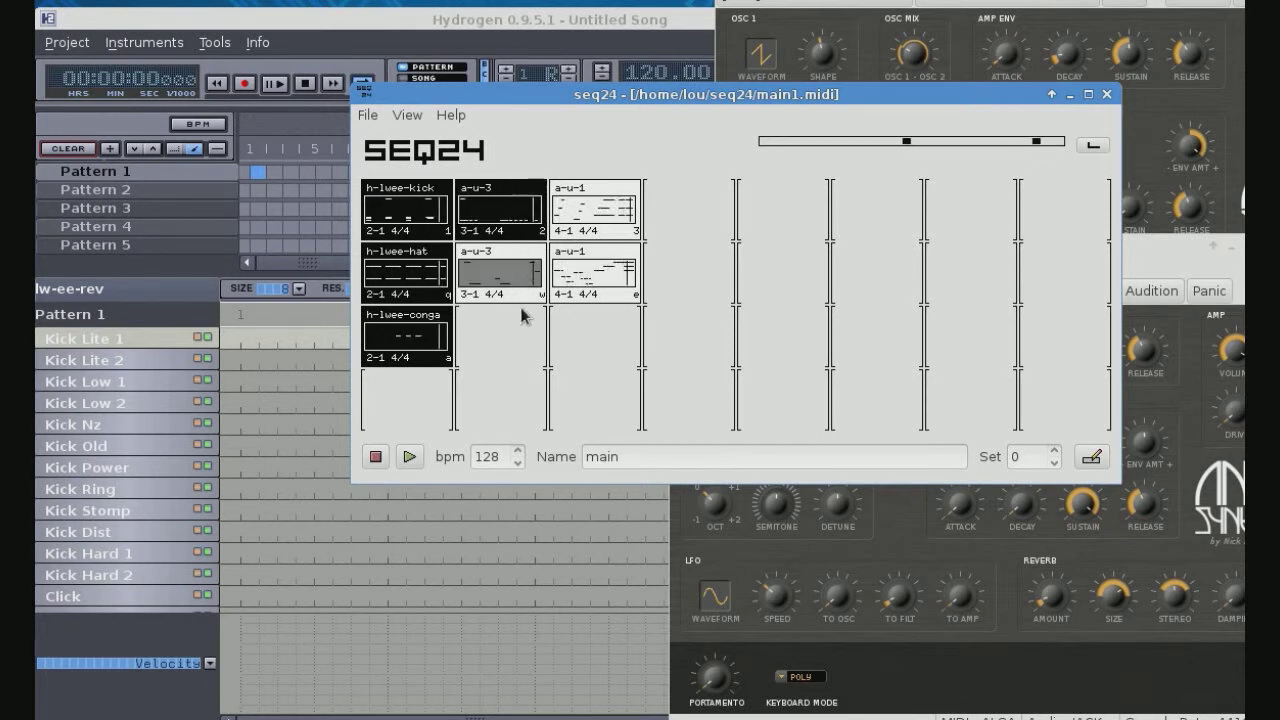
left_click(596, 220)
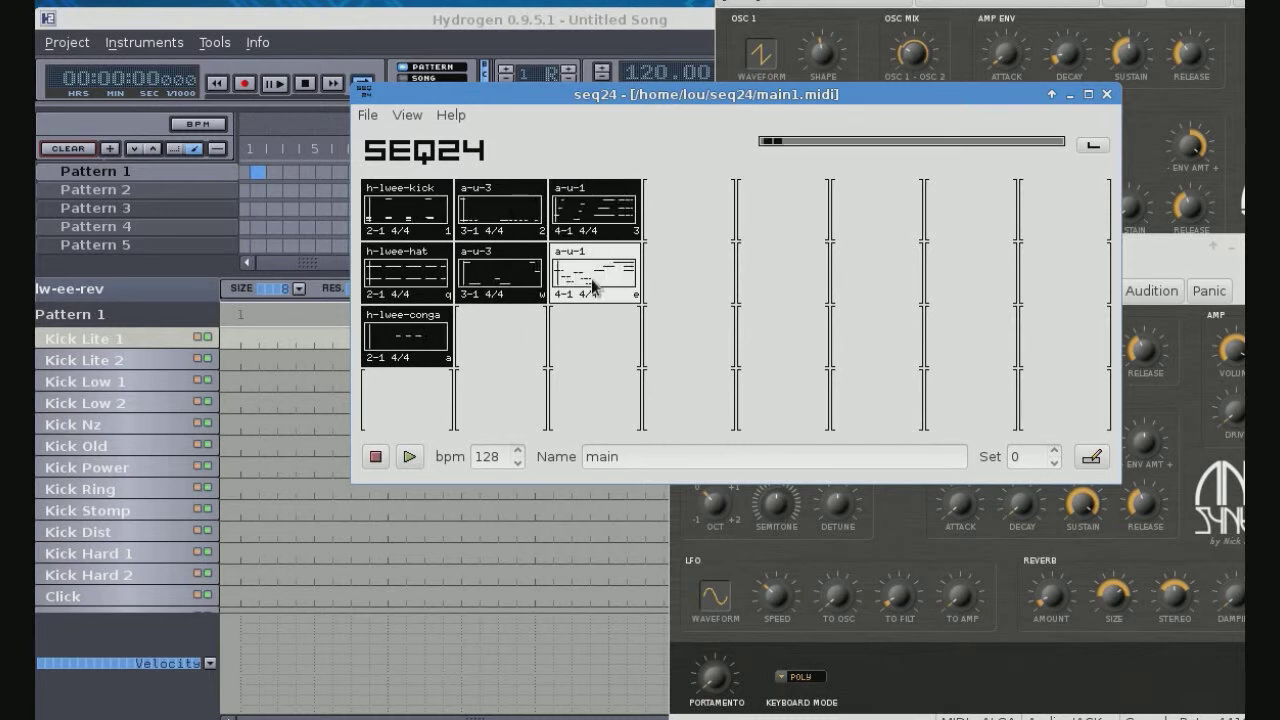
left_click(592, 285)
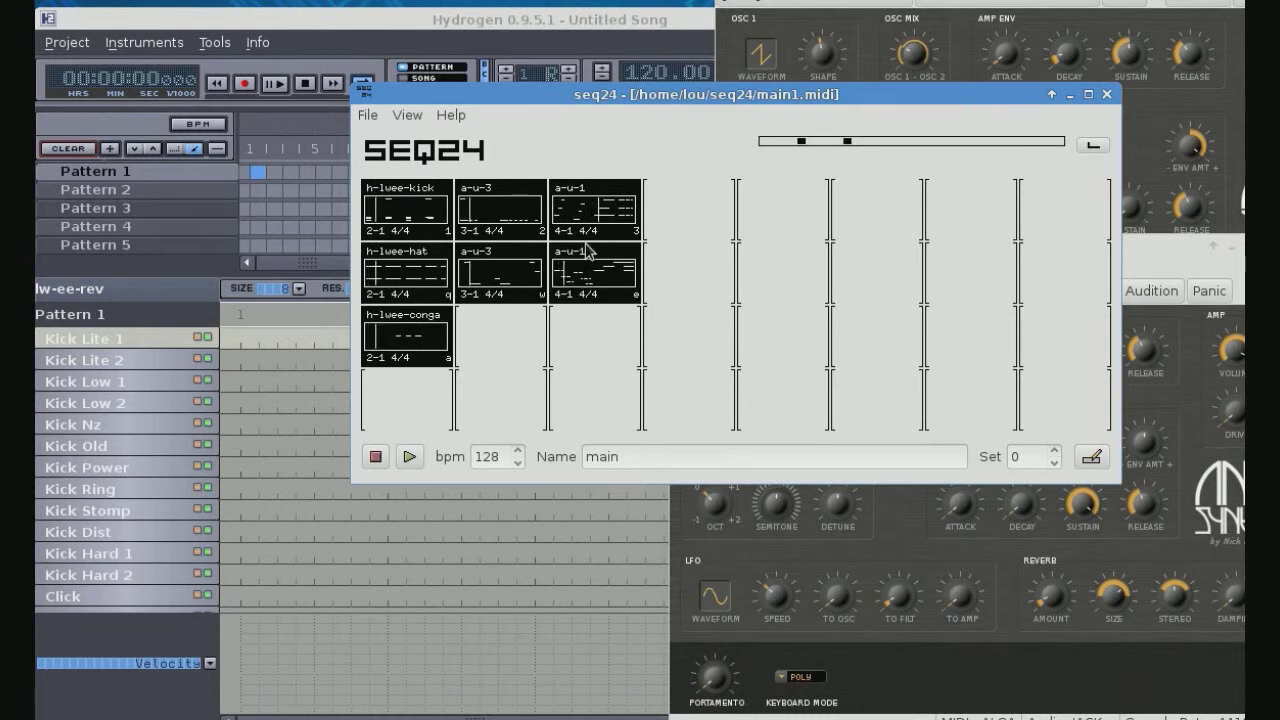
- Toggle both a-u-1 patterns off, back on, then off again
left_click(586, 213)
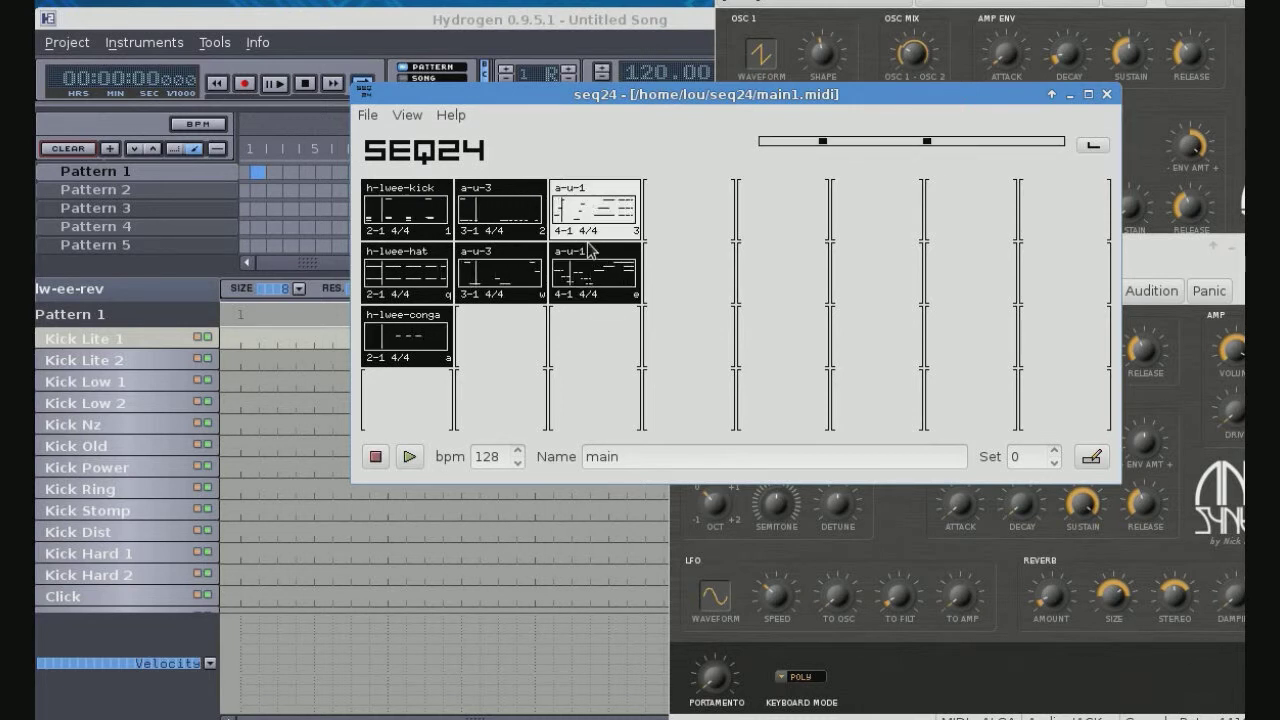
left_click(594, 287)
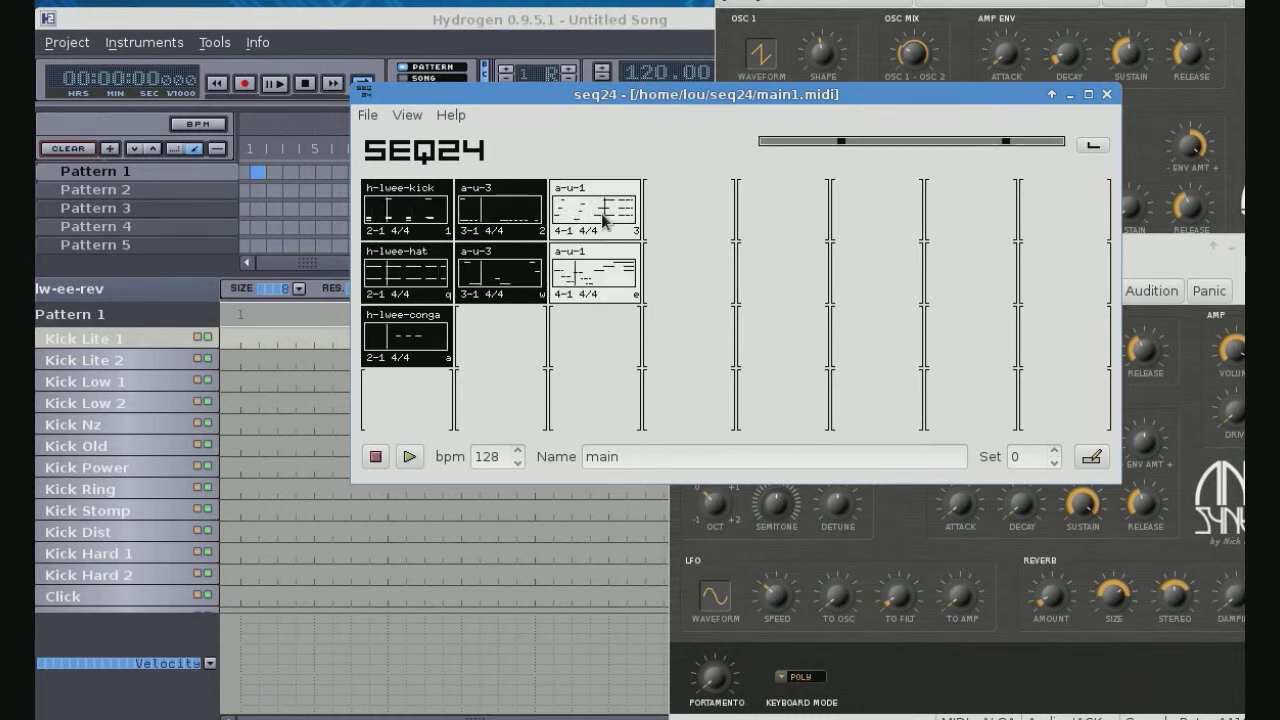
left_click(600, 225)
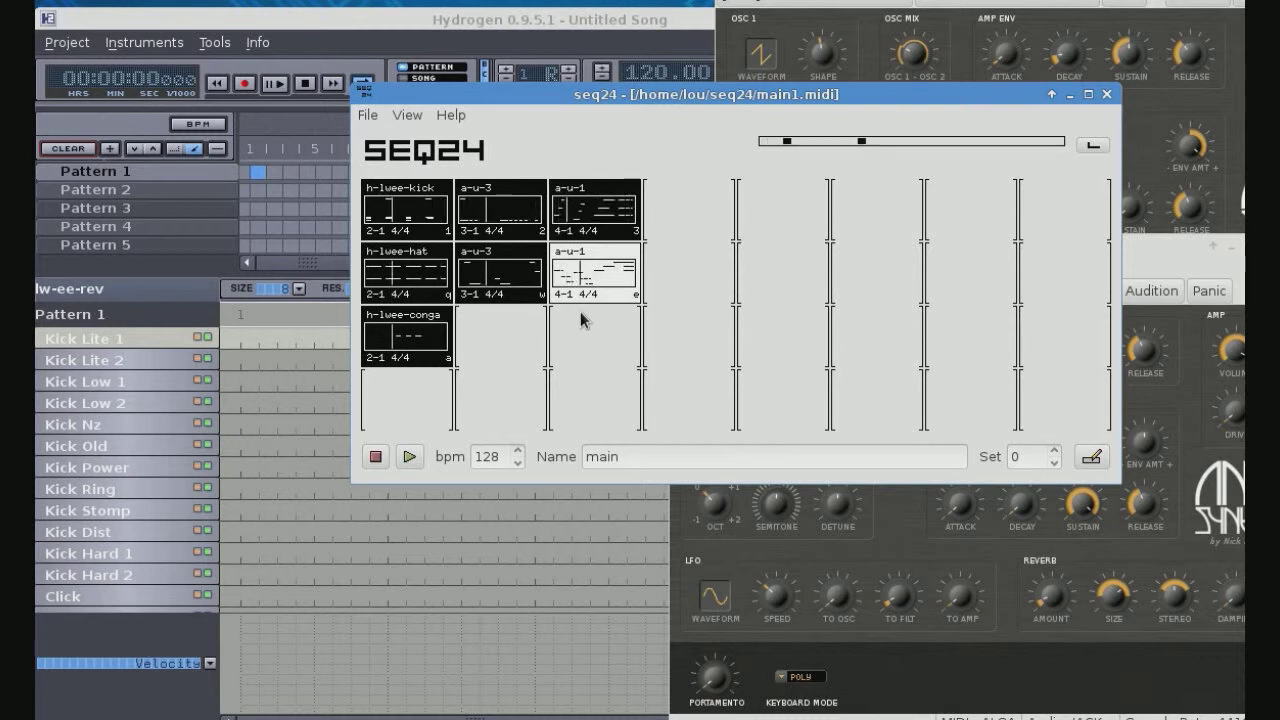
left_click(583, 282)
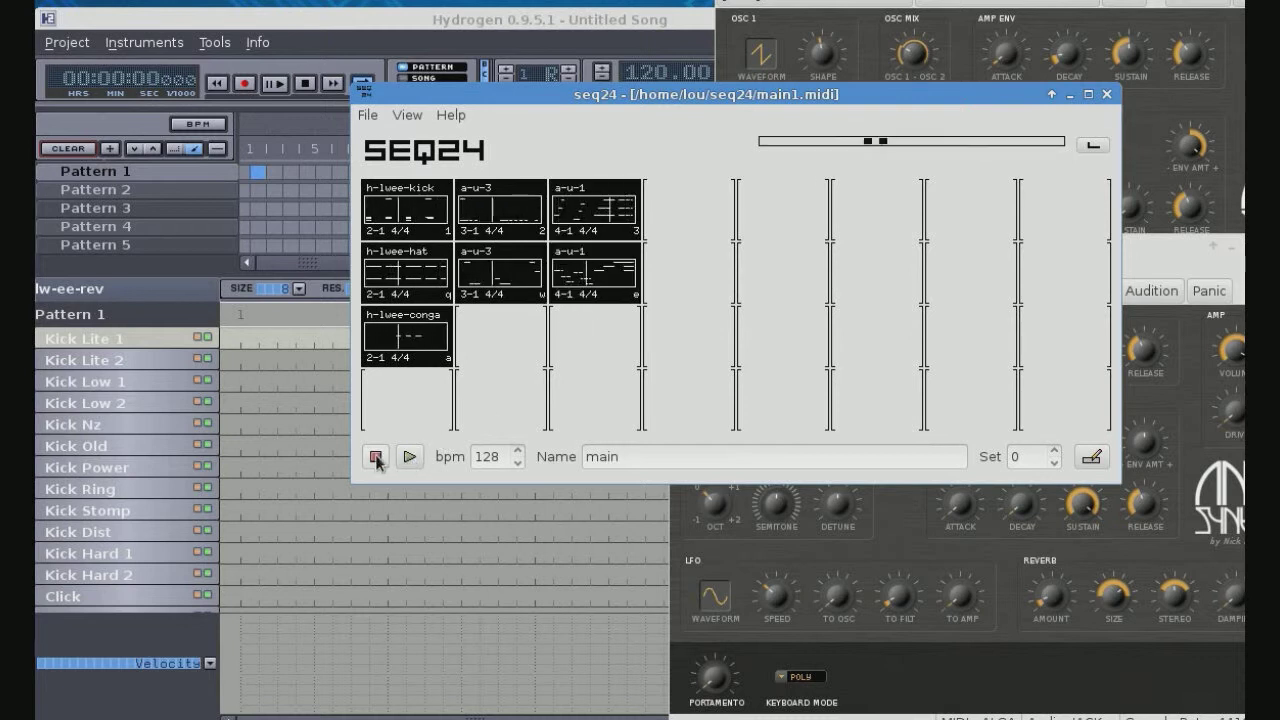
left_click(614, 287)
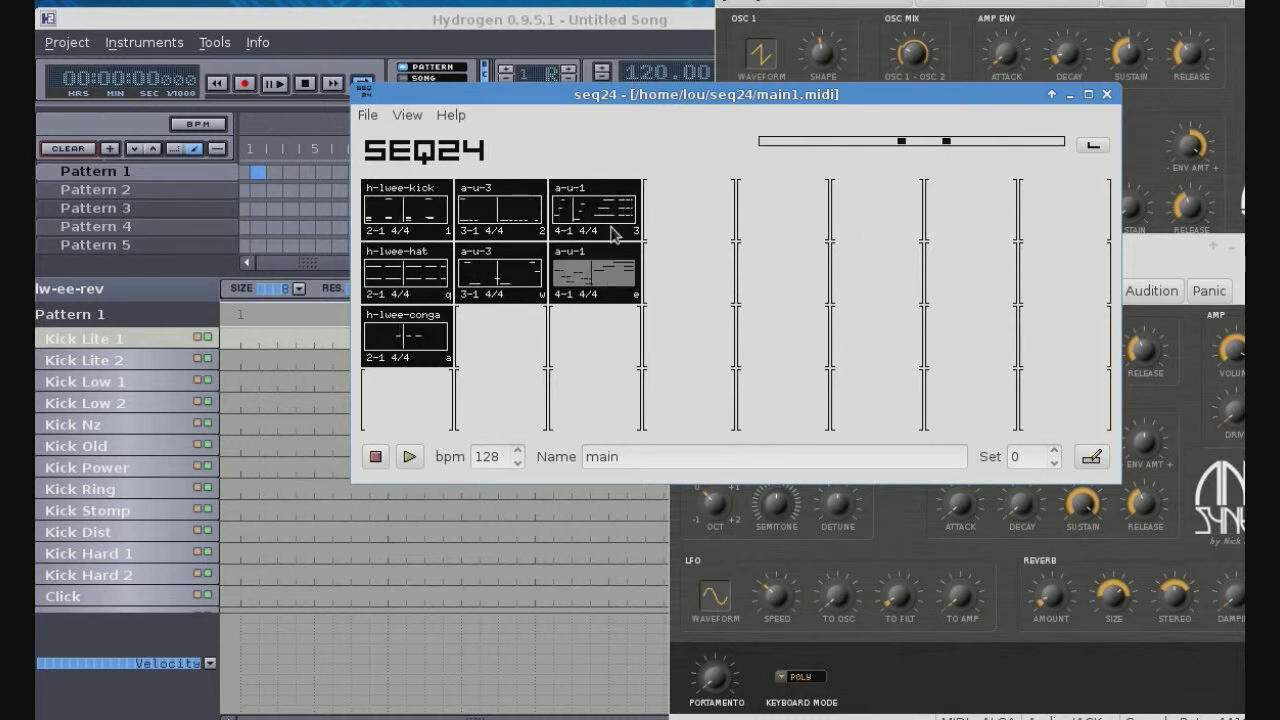
left_click(608, 220)
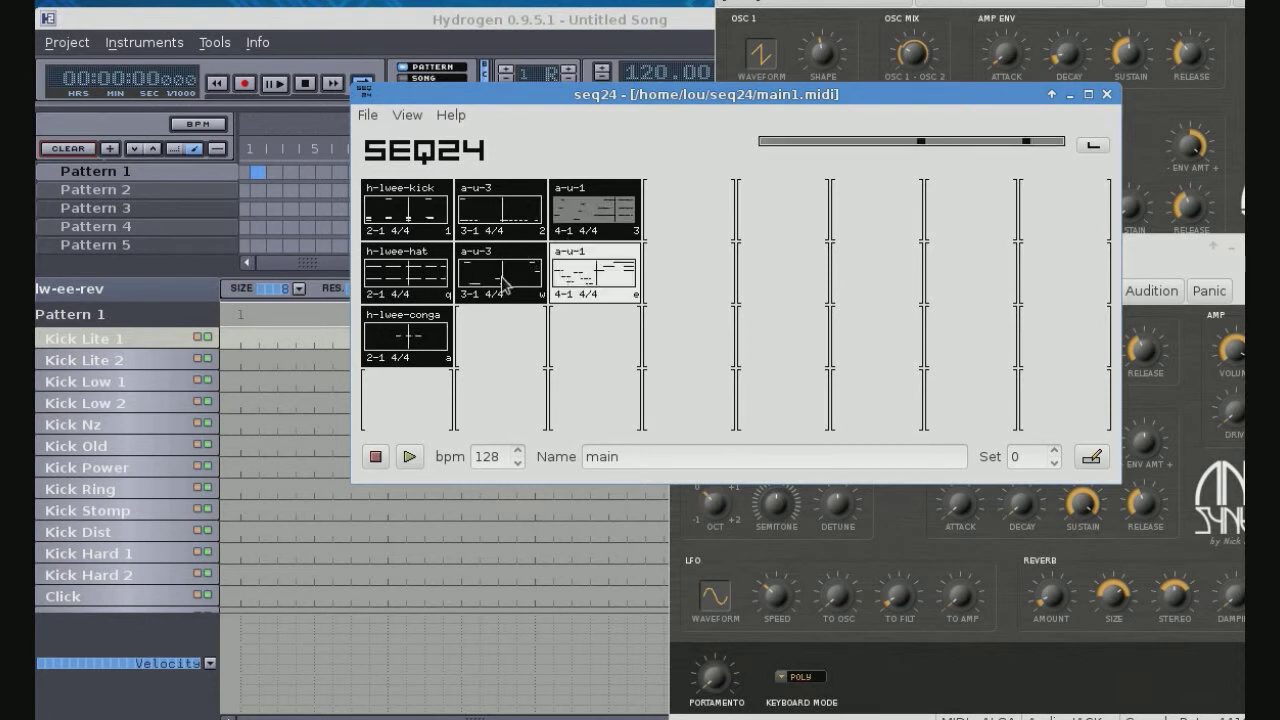
- Mute lower a-u-3, conga, hat and kick, bring conga back, then stop
left_click(507, 260)
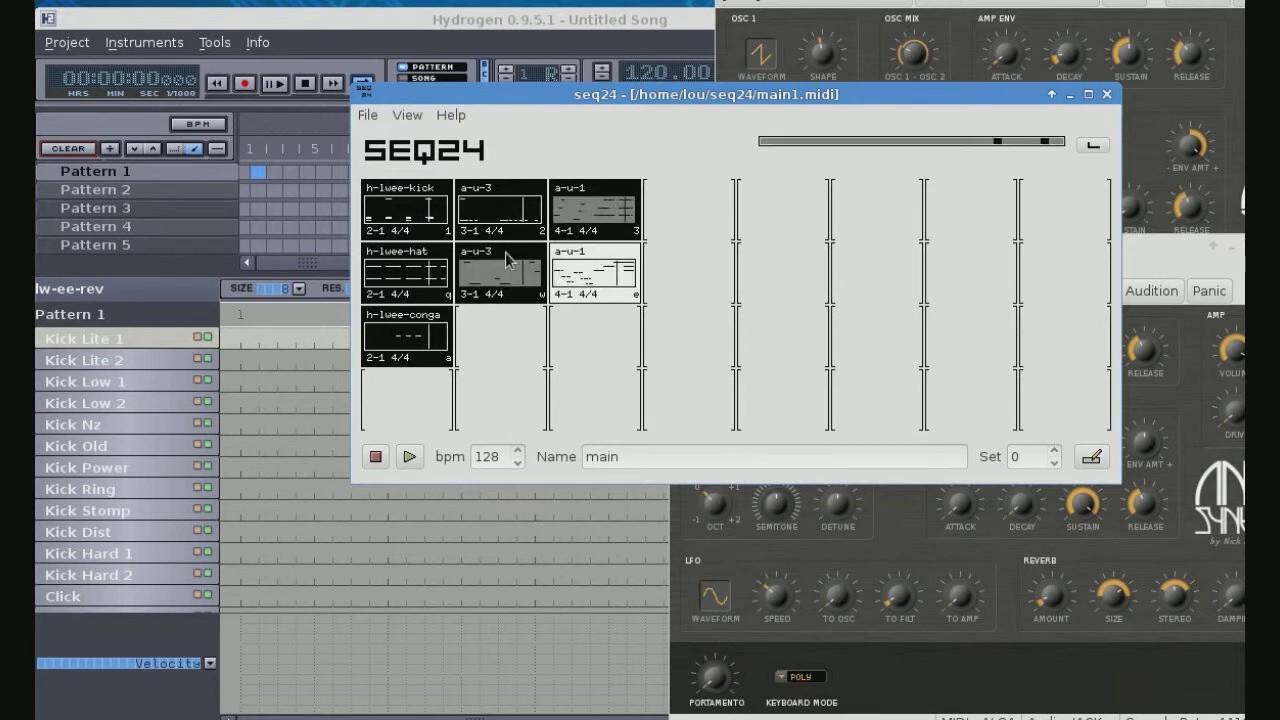
left_click(427, 350)
left_click(441, 299)
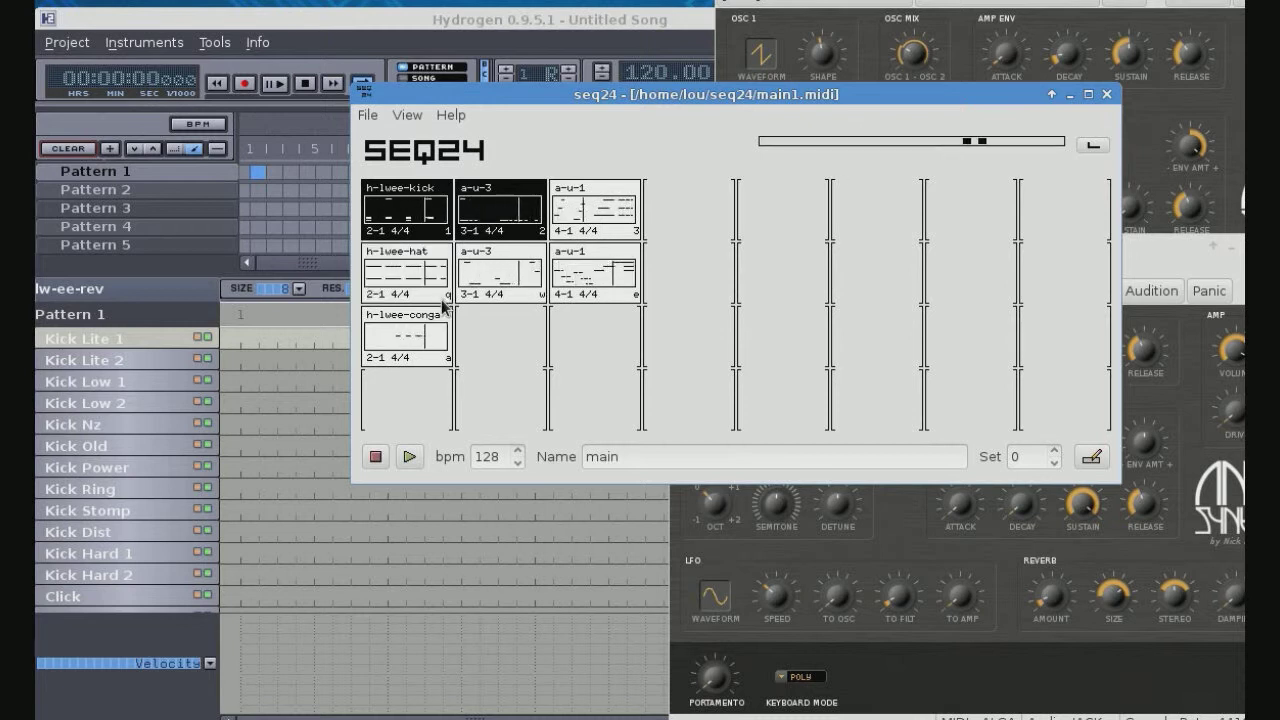
left_click(421, 210)
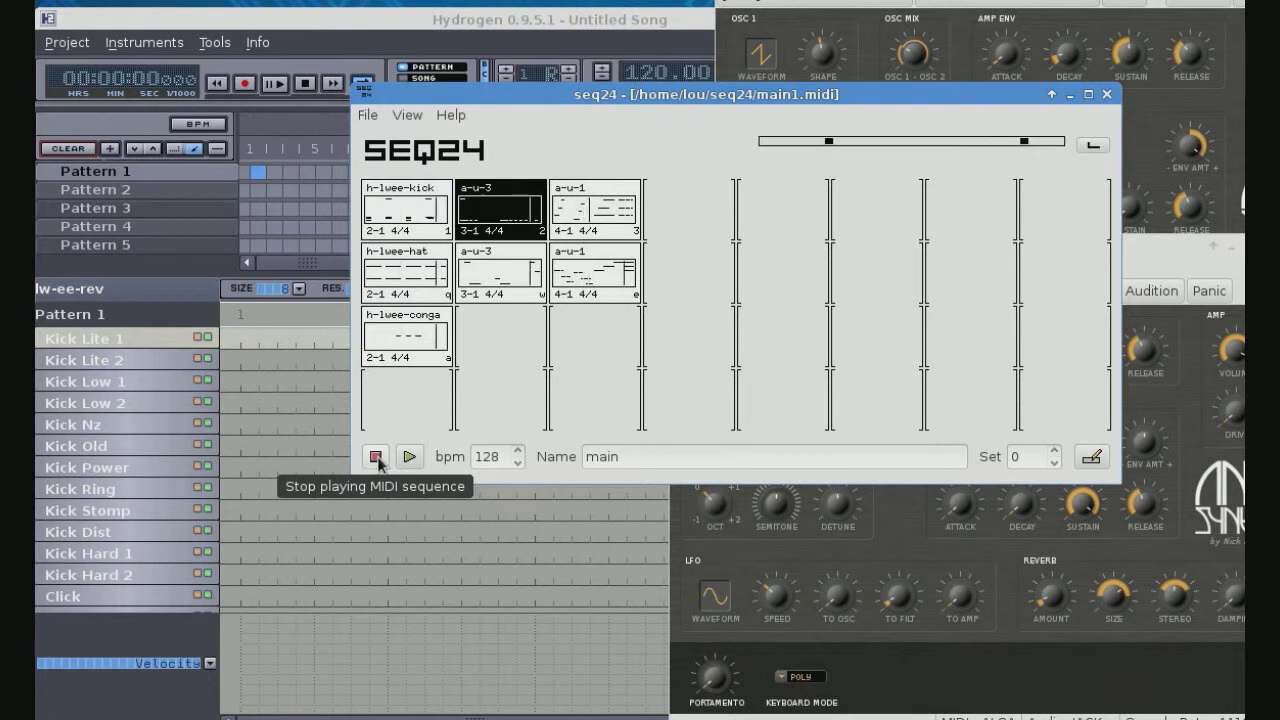
left_click(400, 336)
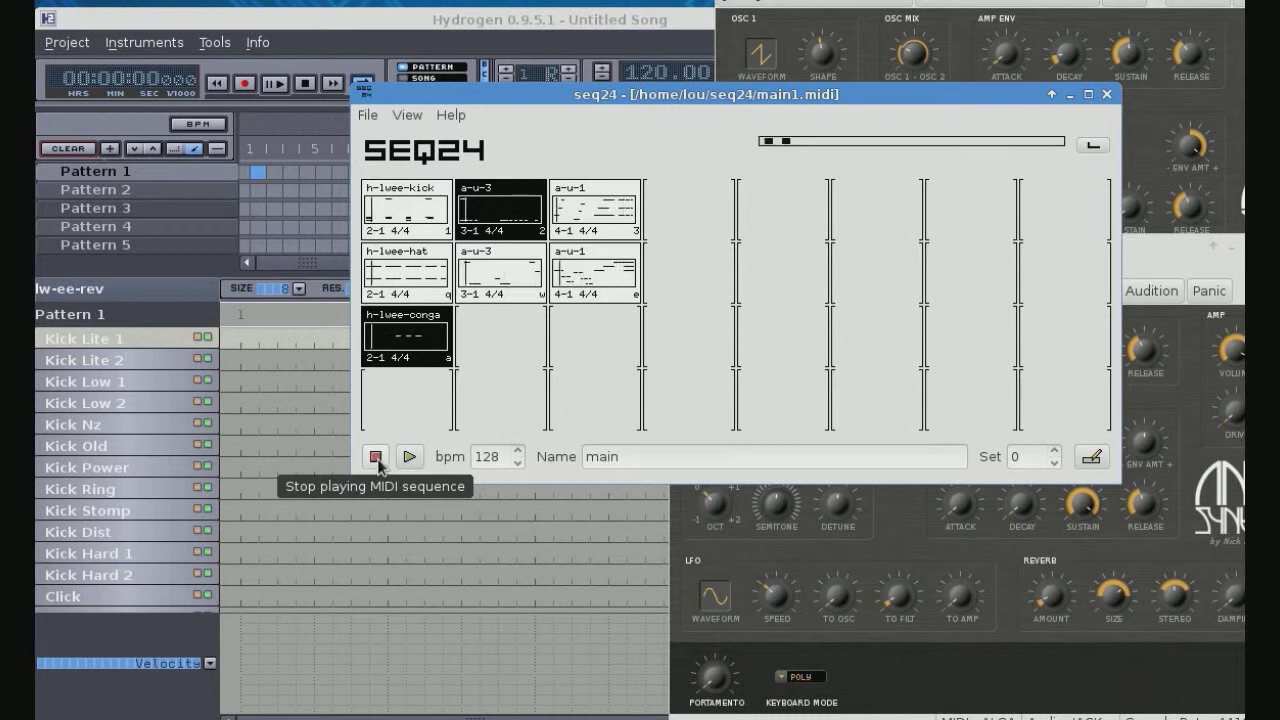
left_click(378, 461)
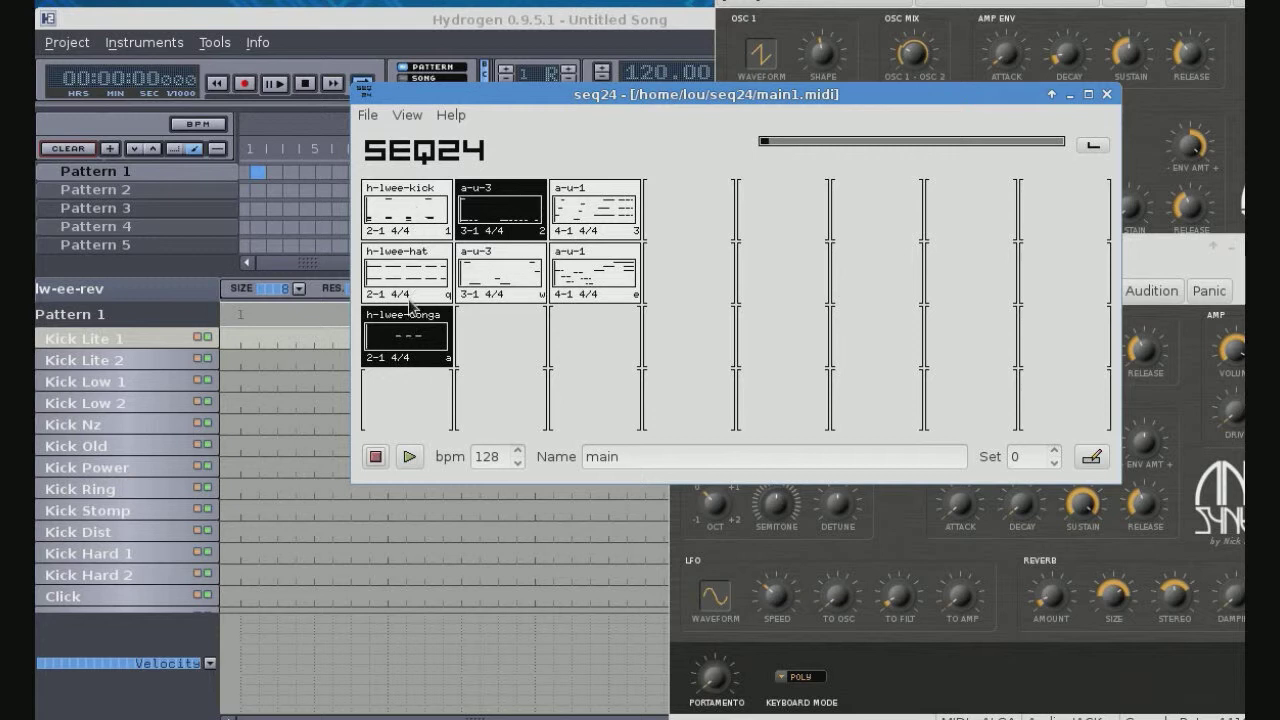
- Close the seq24 main1.midi window with its title-bar X button
left_click(1107, 95)
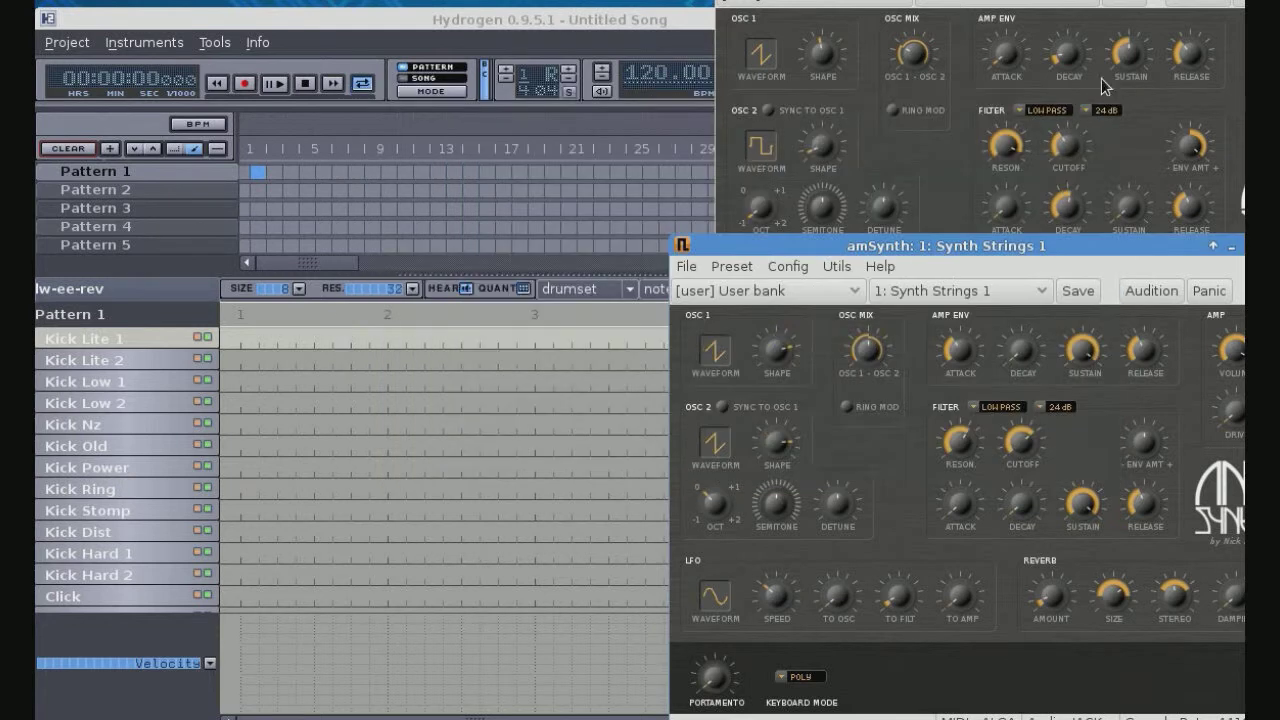